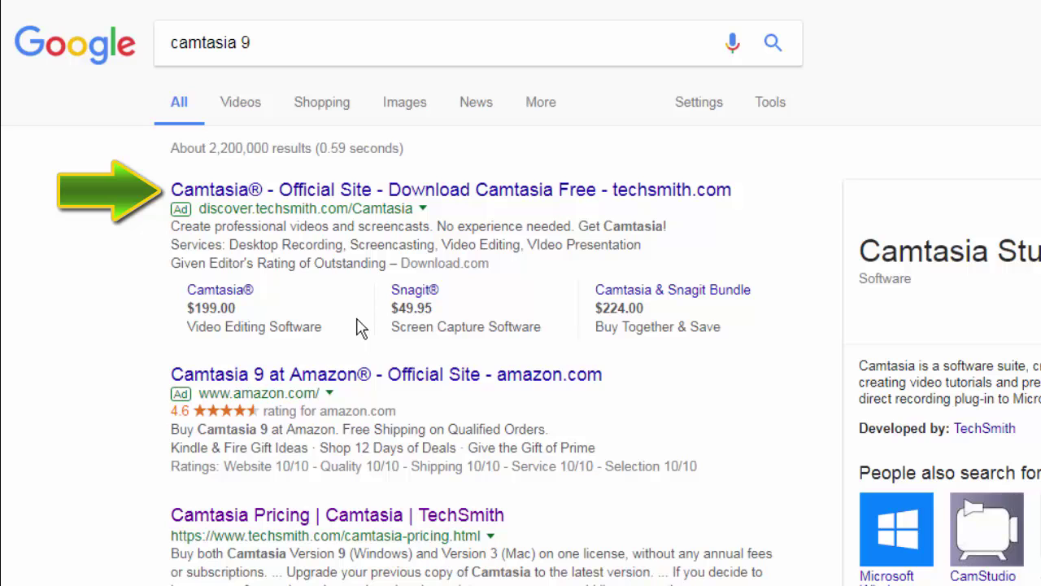
- Open the 'Camtasia® - Official Site' result from the camtasia 9 Google search
left_click(340, 192)
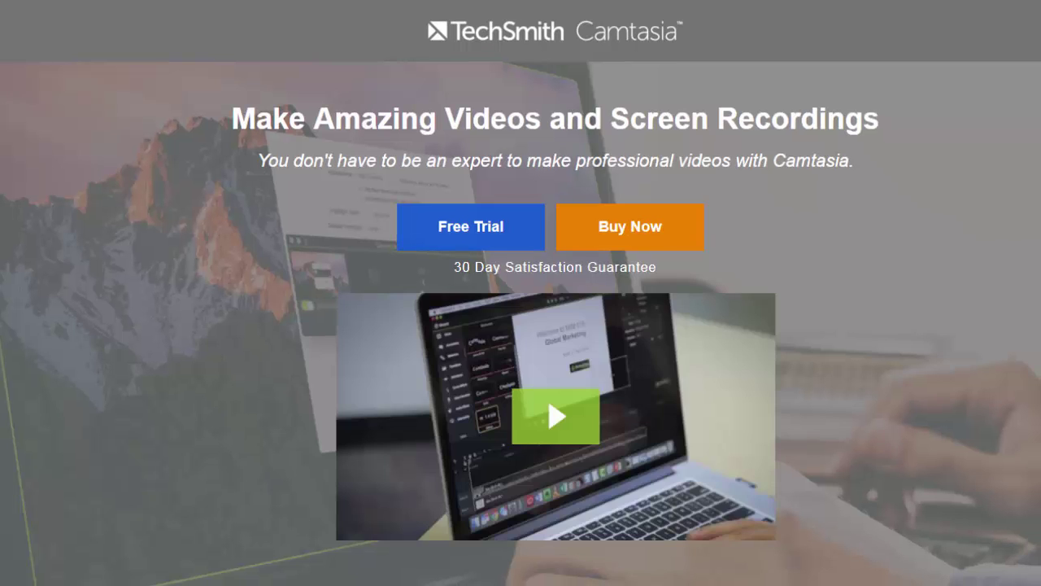
- Start the Camtasia free trial and register a new TechSmith account with an e-mail and password
left_click(458, 241)
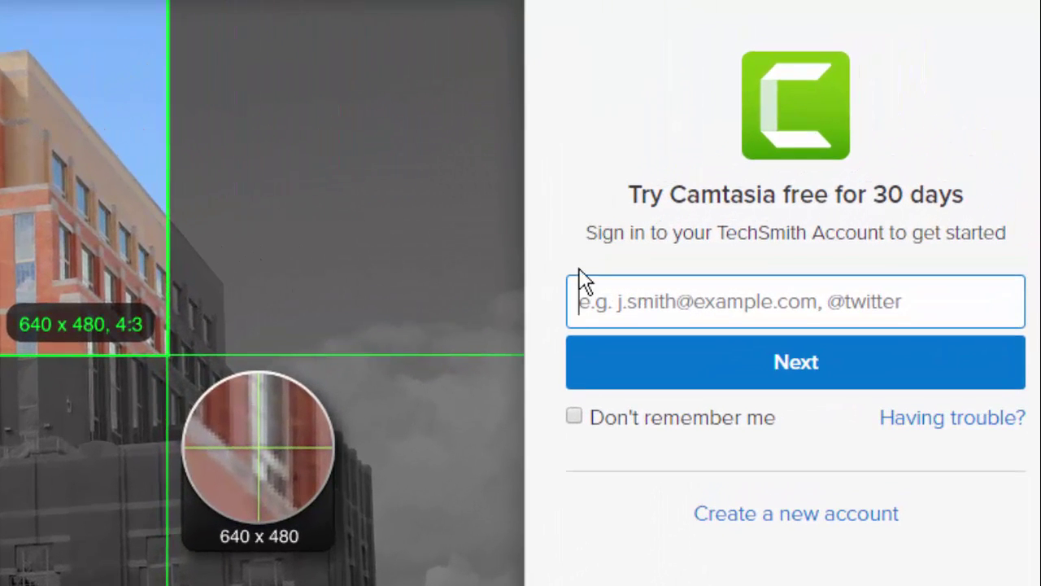
left_click_drag(585, 233, 1016, 240)
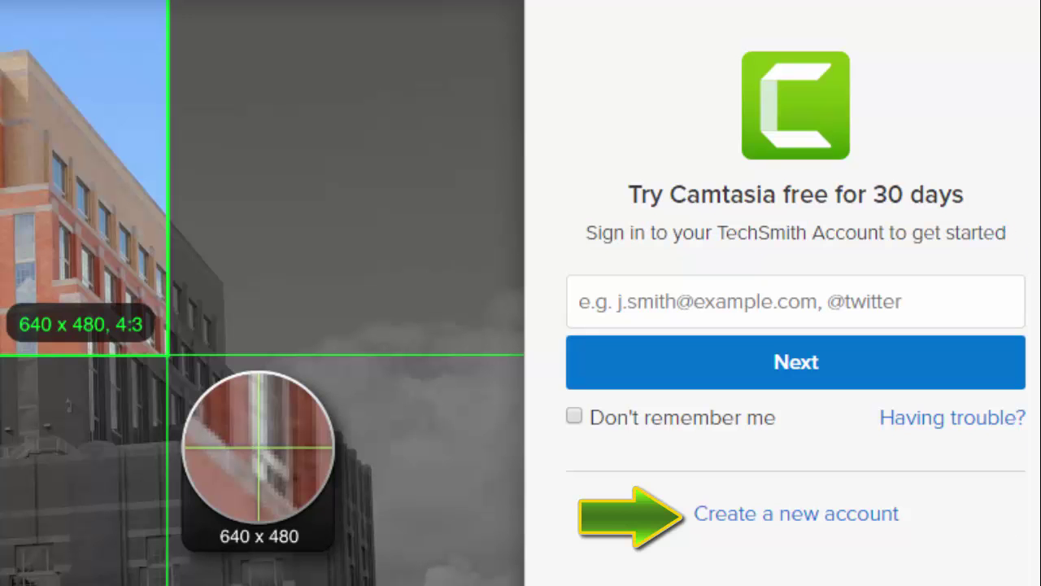
left_click(786, 514)
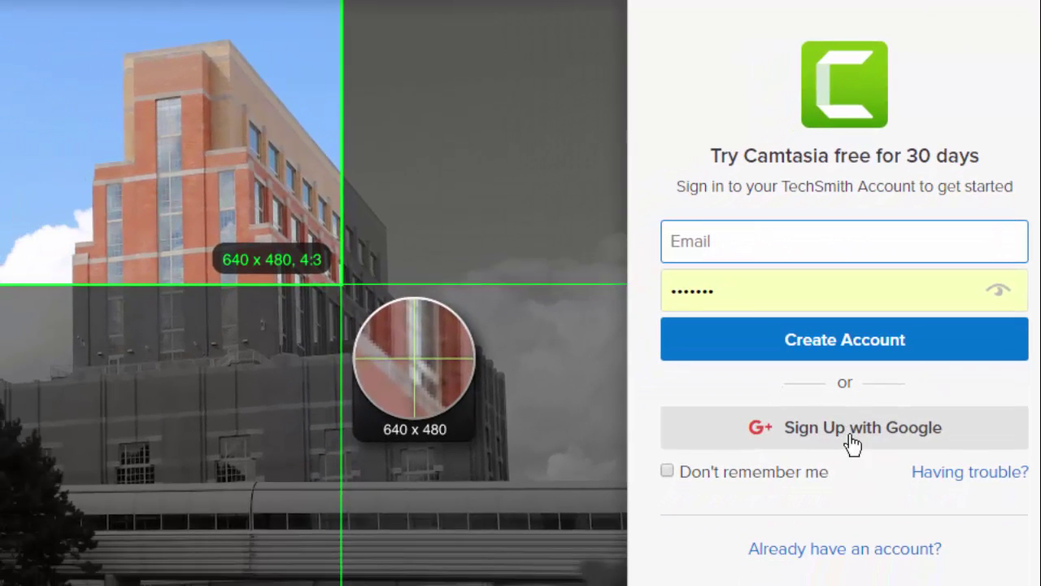
left_click(741, 298)
key("ctrl+a")
type("****************")
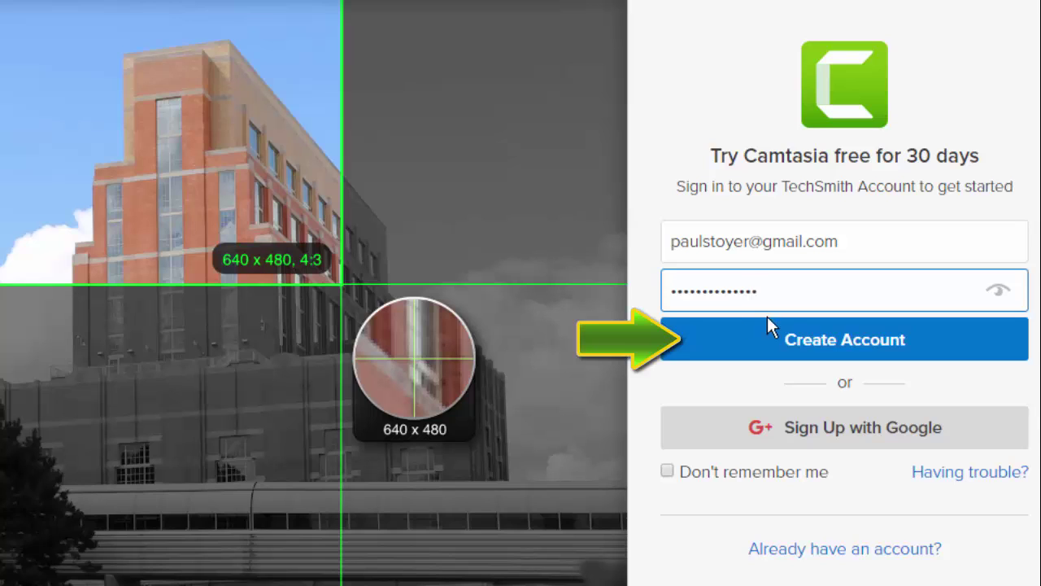
left_click(826, 340)
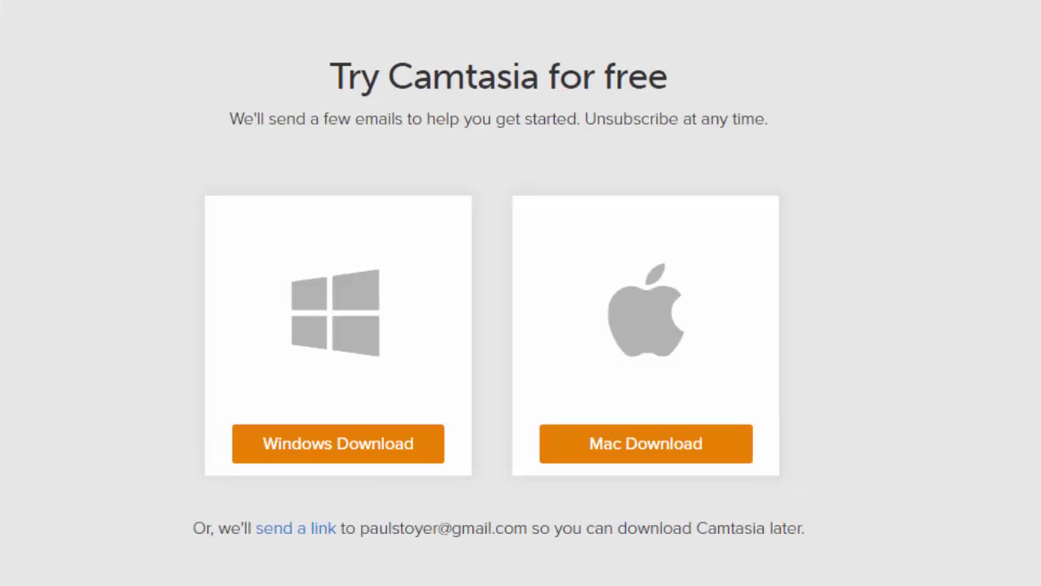
- Download the Windows version of the Camtasia trial installer
left_click(341, 445)
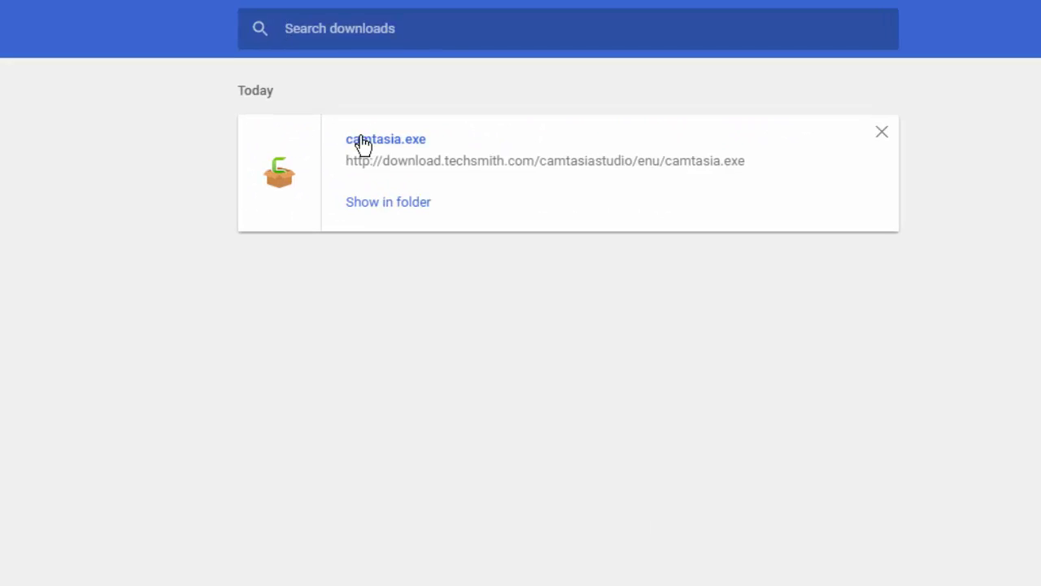
- Launch camtasia.exe from the downloads list and allow it to run
left_click(373, 143)
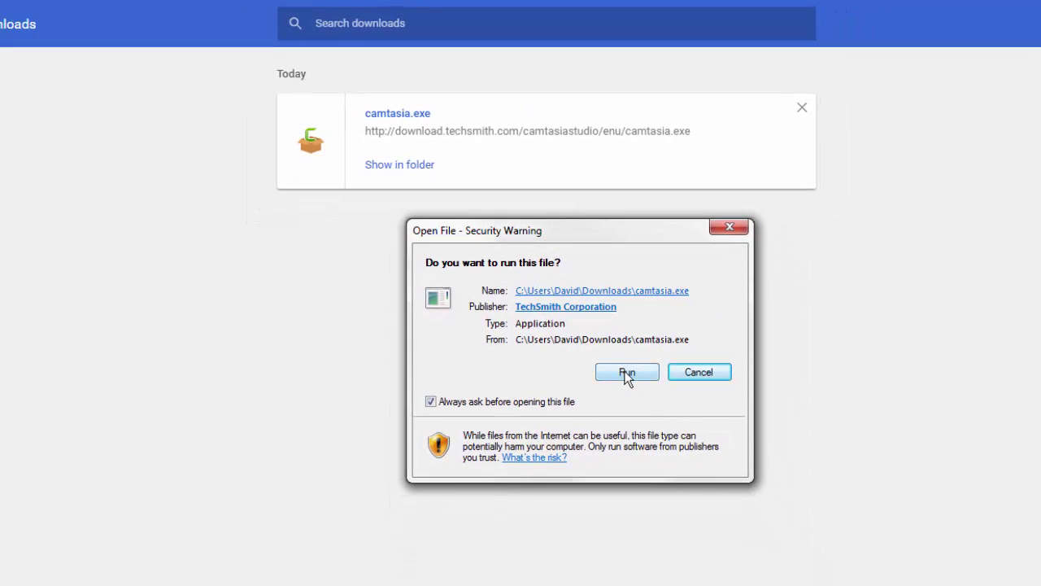
left_click(624, 373)
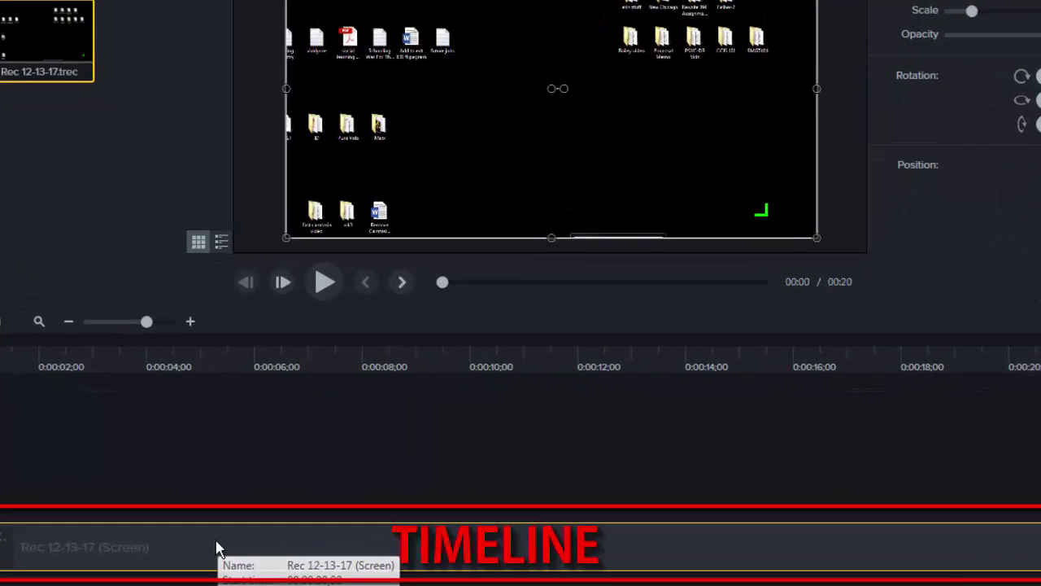
- Delete the Rec 12-13-17 clip from Track 1 and from the Media Bin
right_click(290, 555)
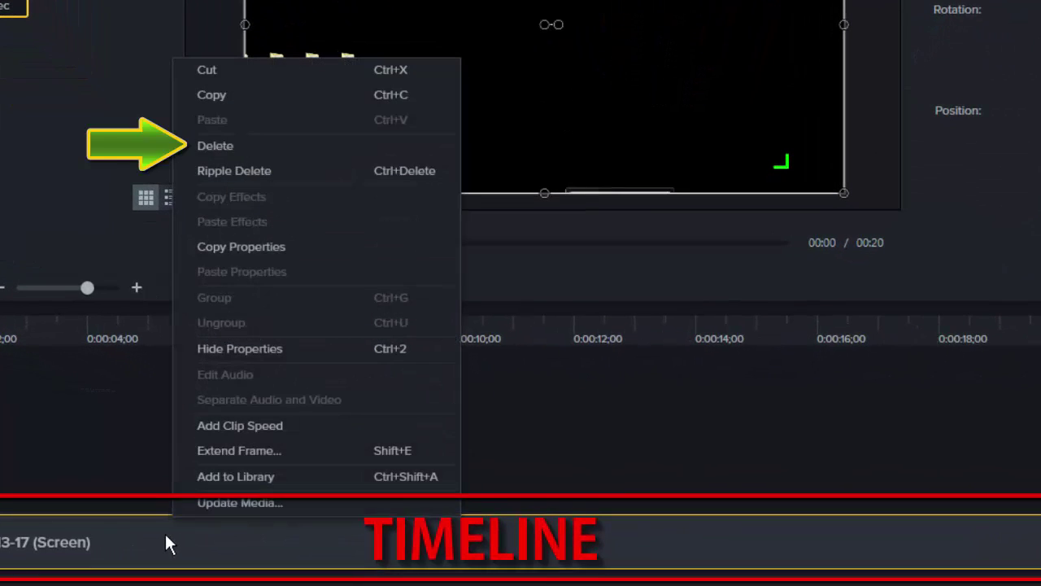
left_click(241, 147)
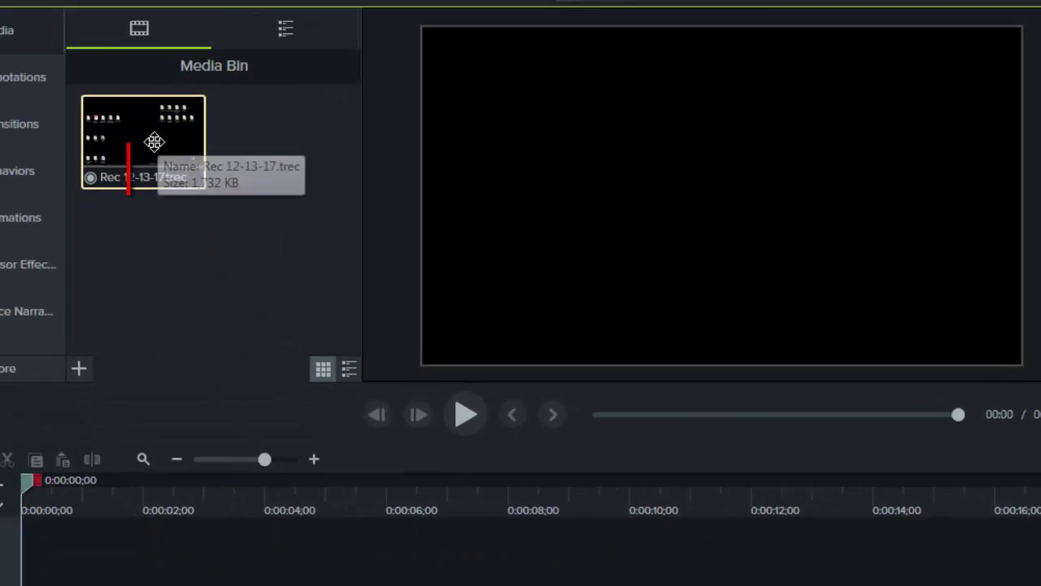
right_click(219, 204)
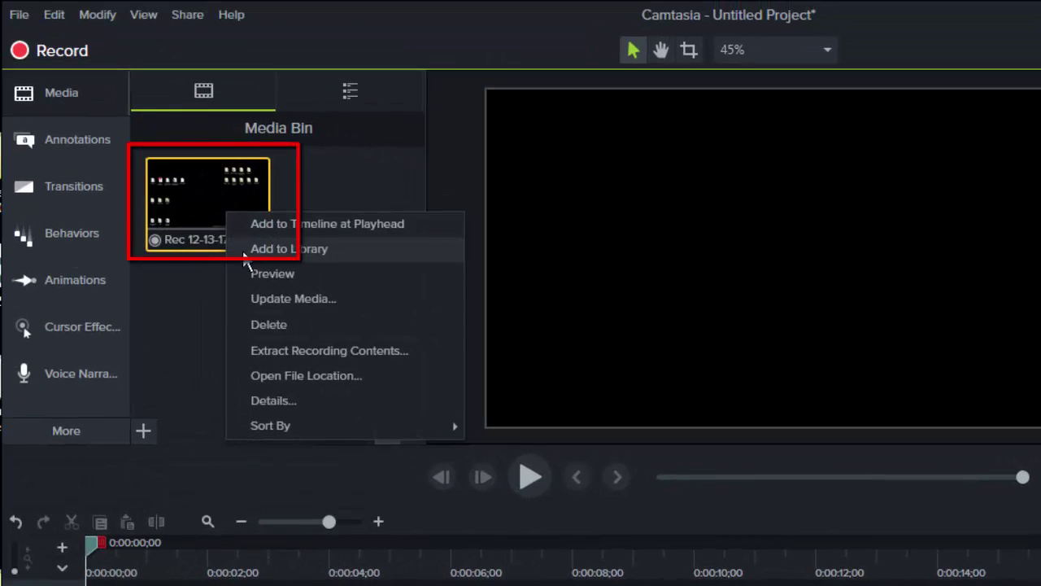
left_click(266, 321)
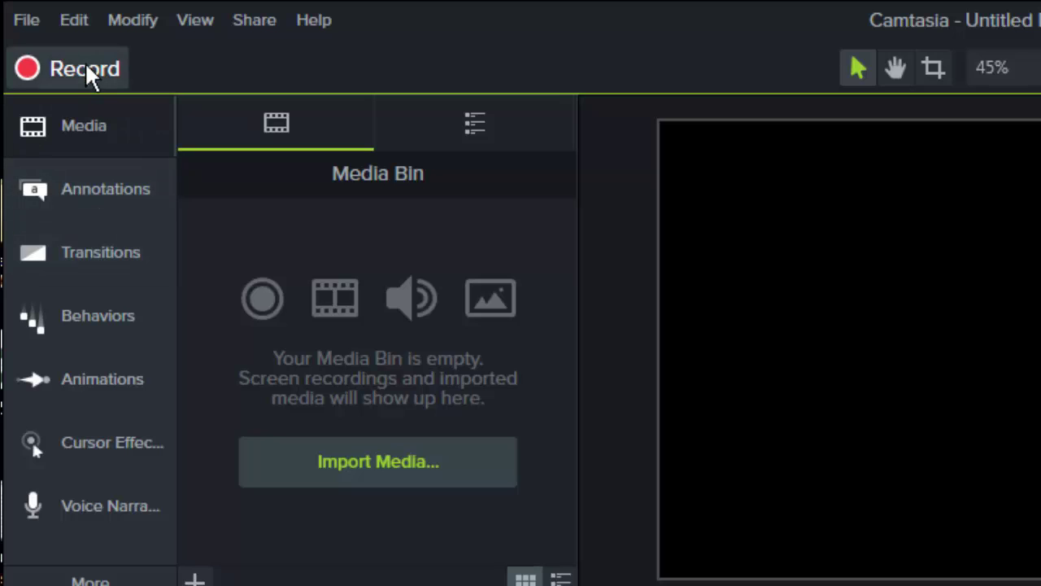
- Open Camtasia Recorder and set a custom 1280 × 720 capture area
left_click(85, 69)
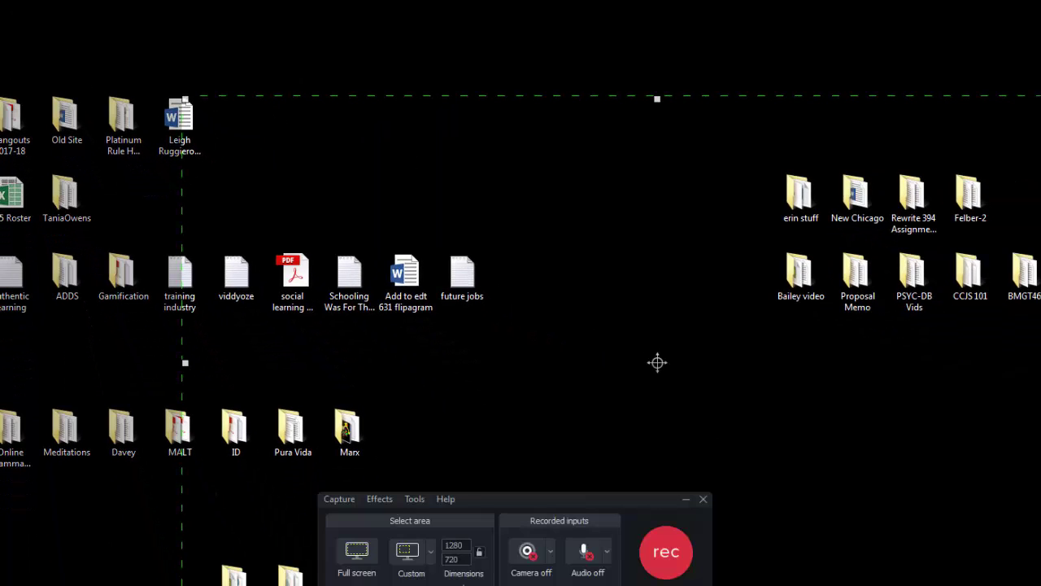
left_click_drag(561, 495, 631, 330)
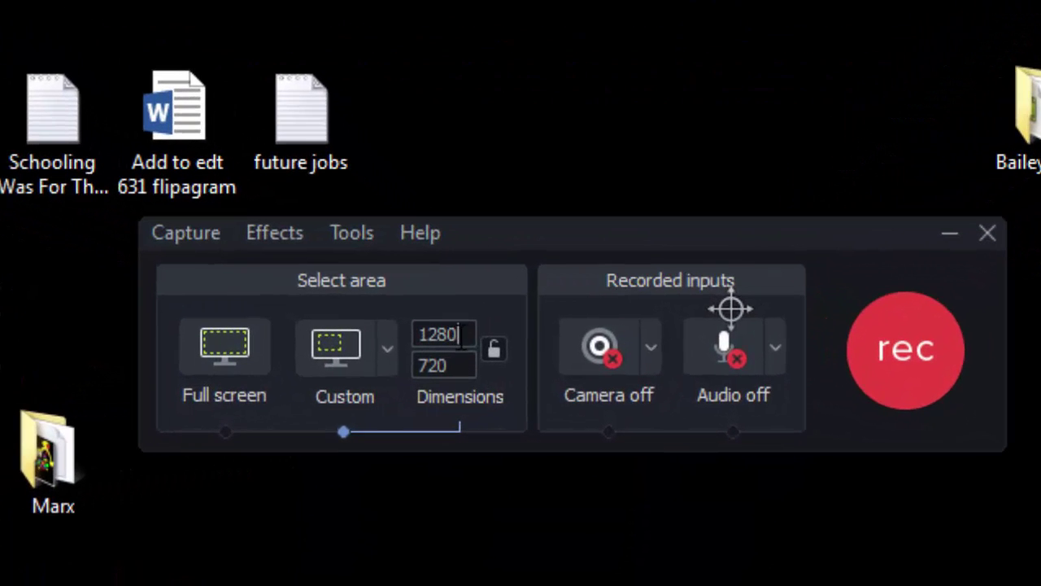
double_click(461, 333)
type("1")
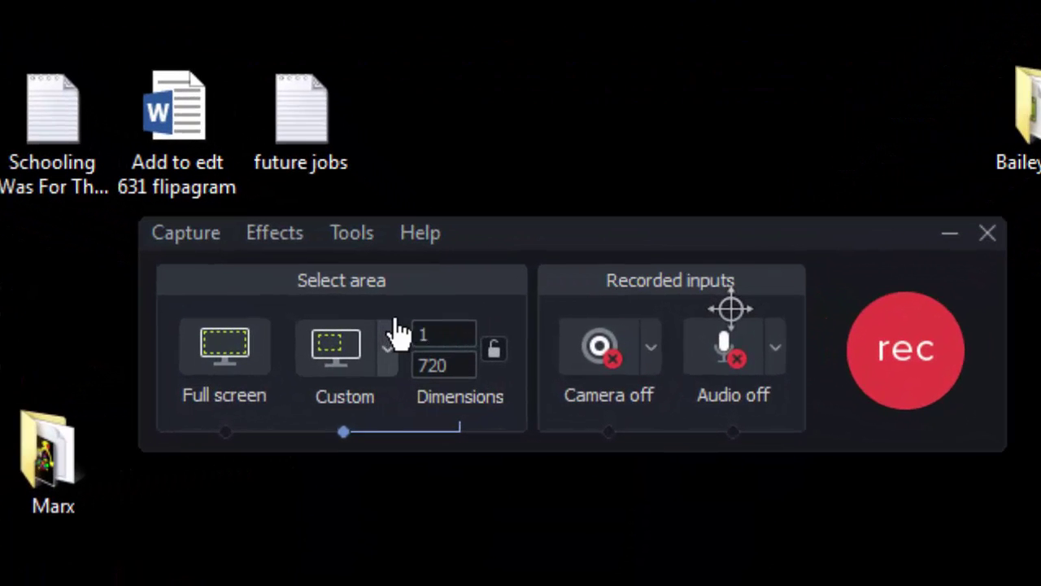
type("280")
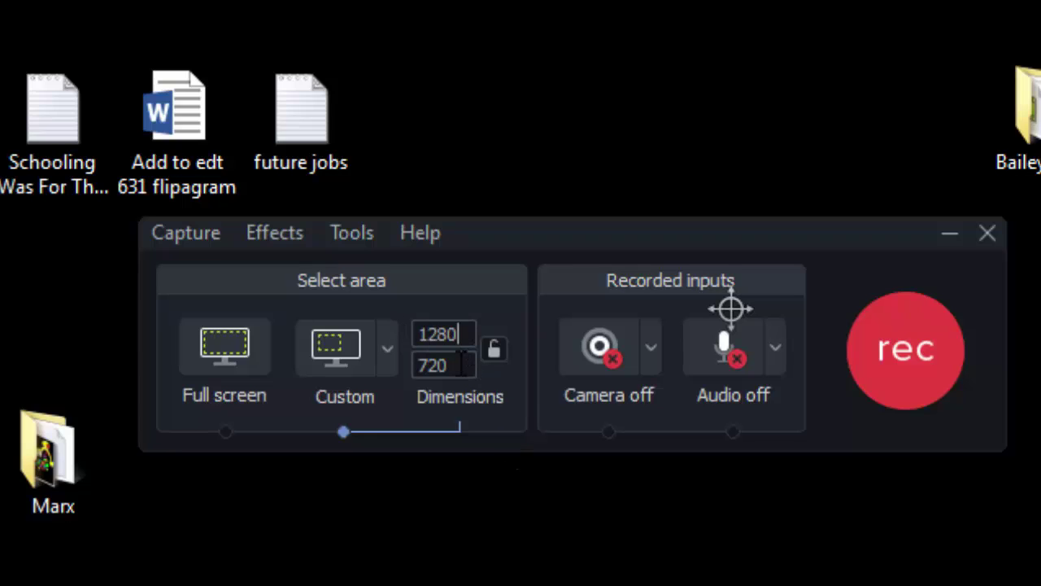
left_click(454, 365)
double_click(453, 366)
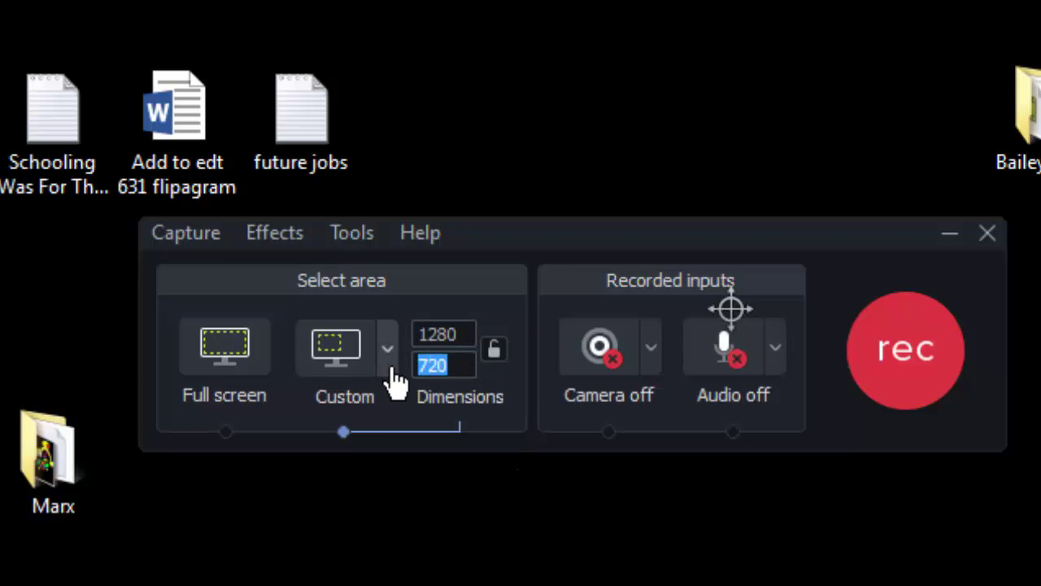
type("72")
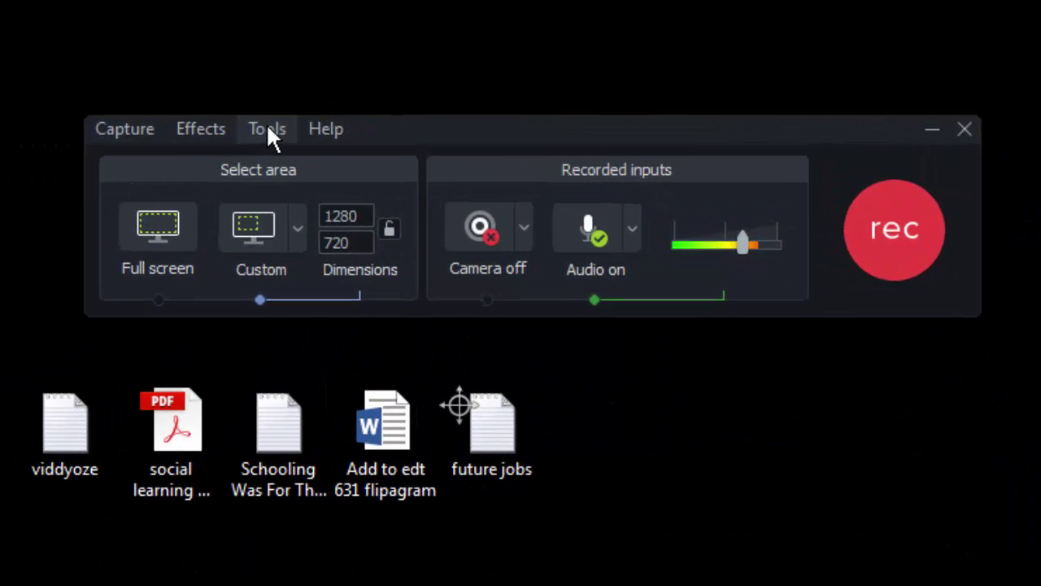
- In Recorder Options > Inputs, keep 30 fps capture and choose 'Do not record microphone'
left_click(268, 129)
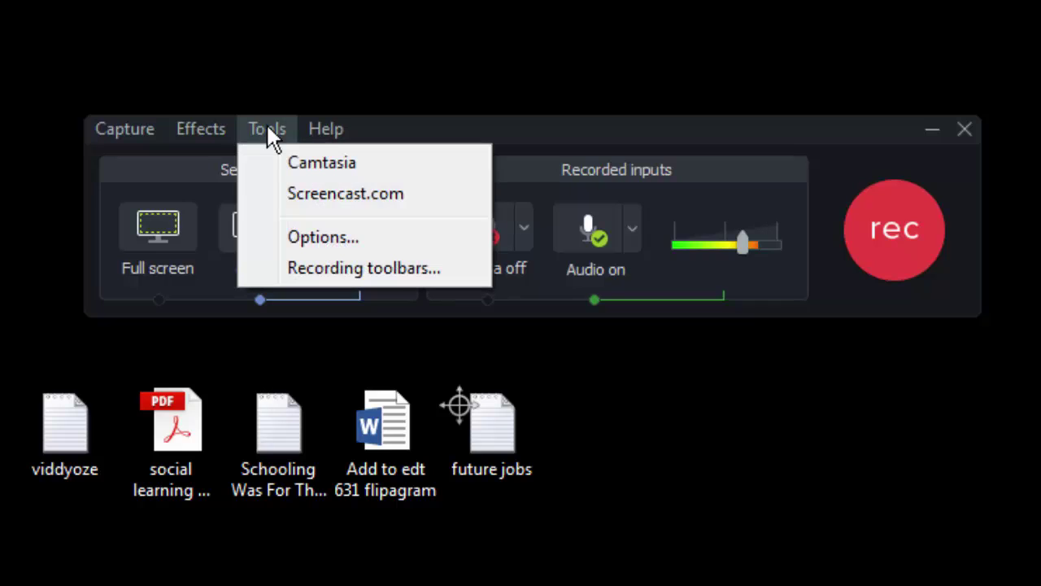
left_click(323, 243)
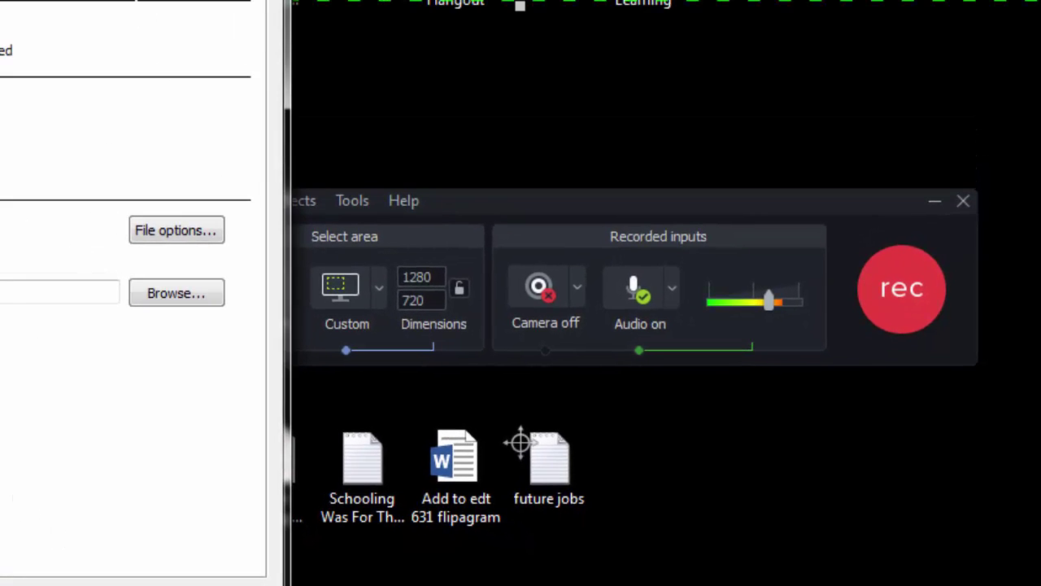
left_click_drag(350, 58, 666, 88)
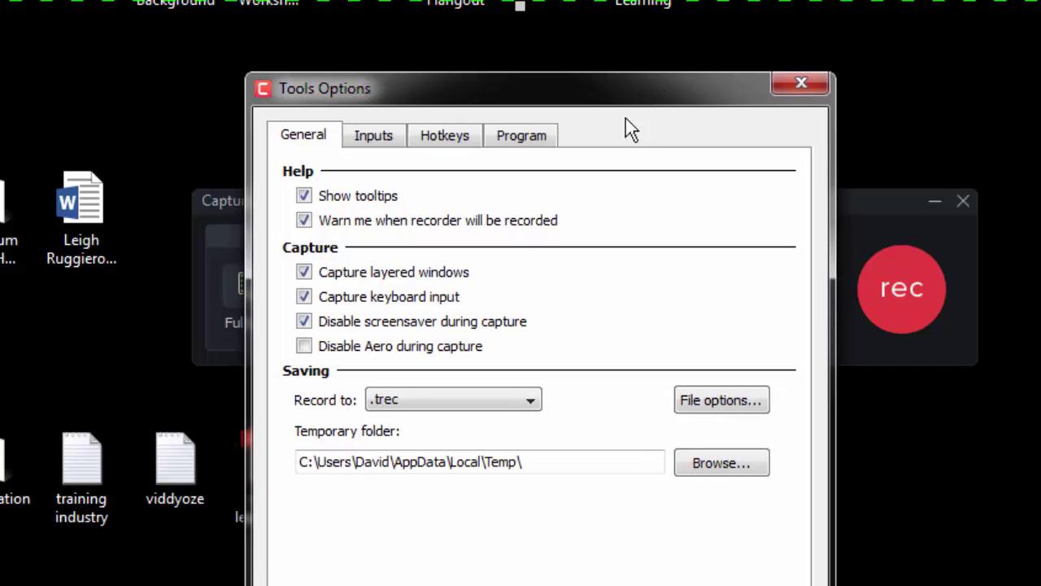
left_click(382, 137)
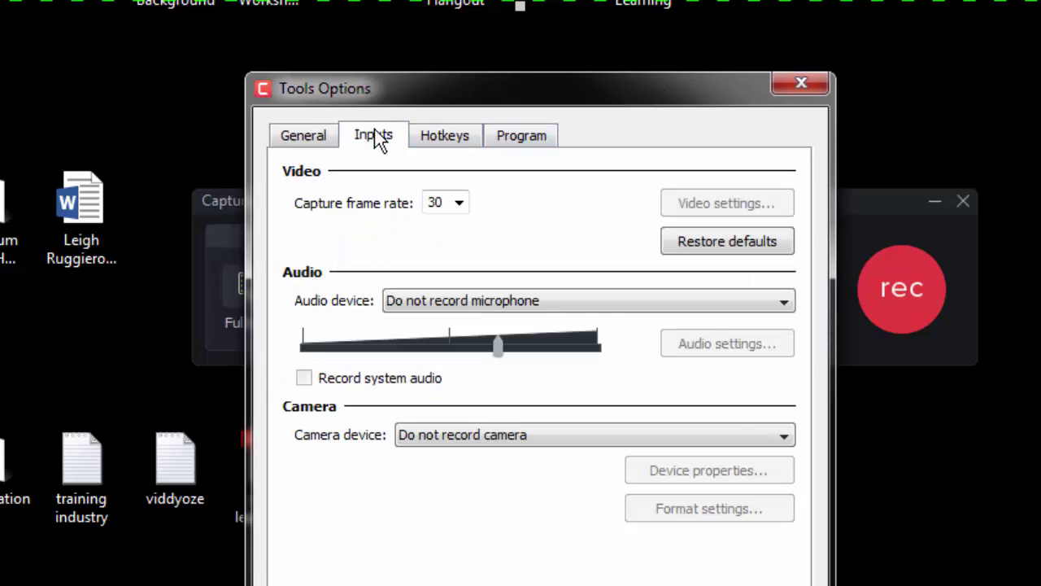
left_click(460, 204)
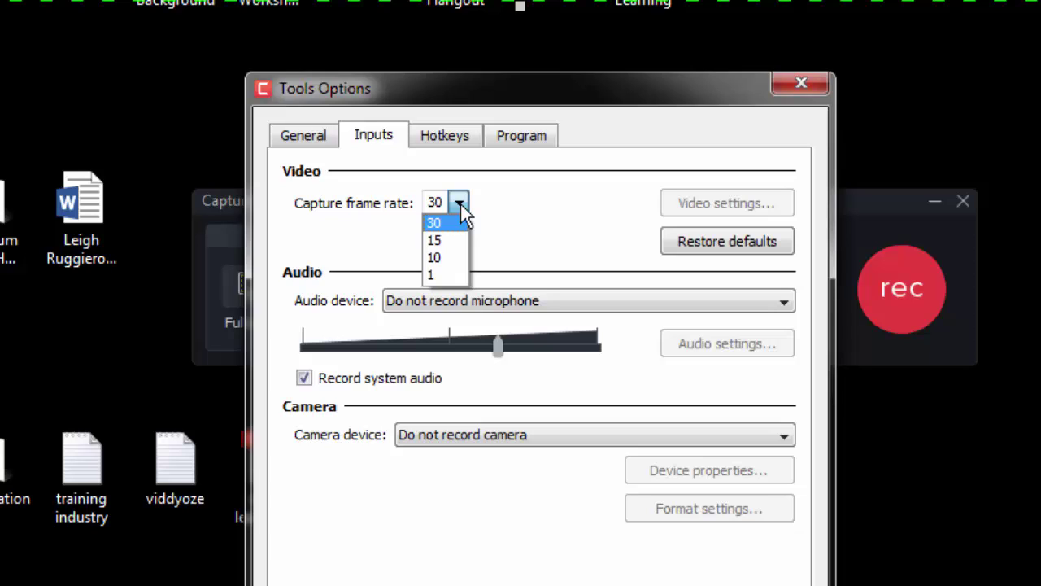
left_click(438, 223)
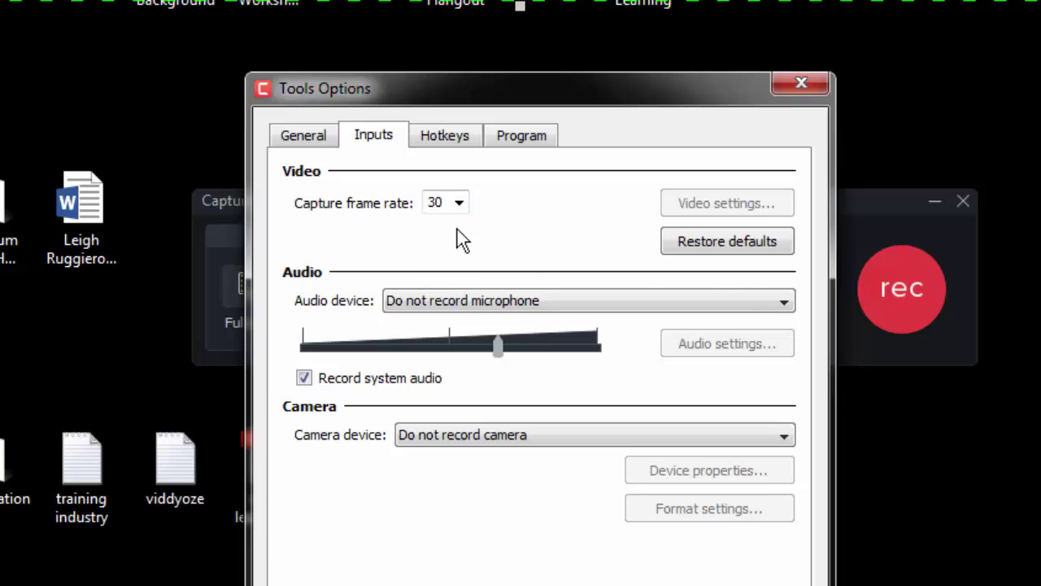
left_click(783, 303)
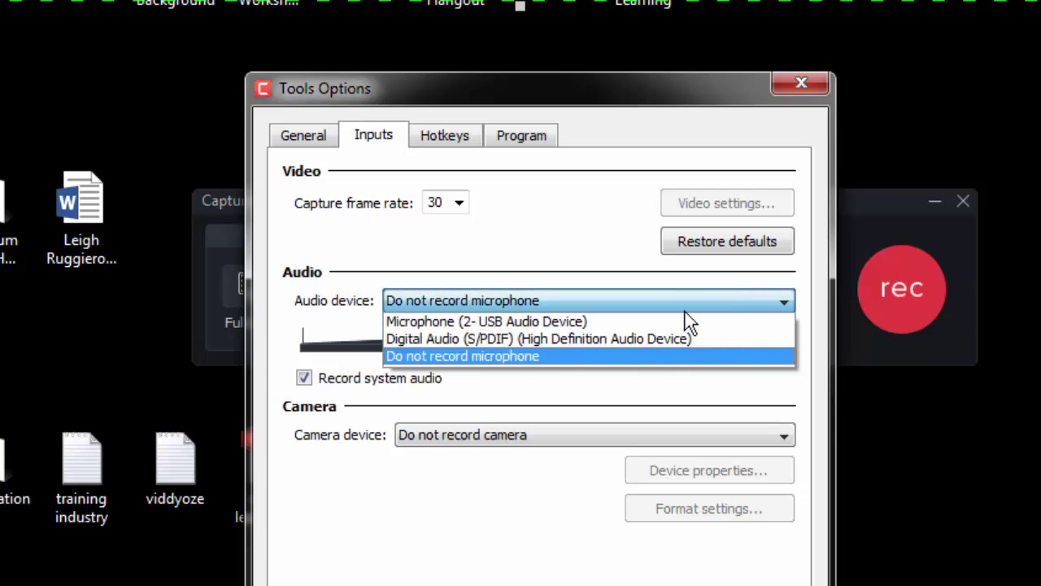
left_click(552, 358)
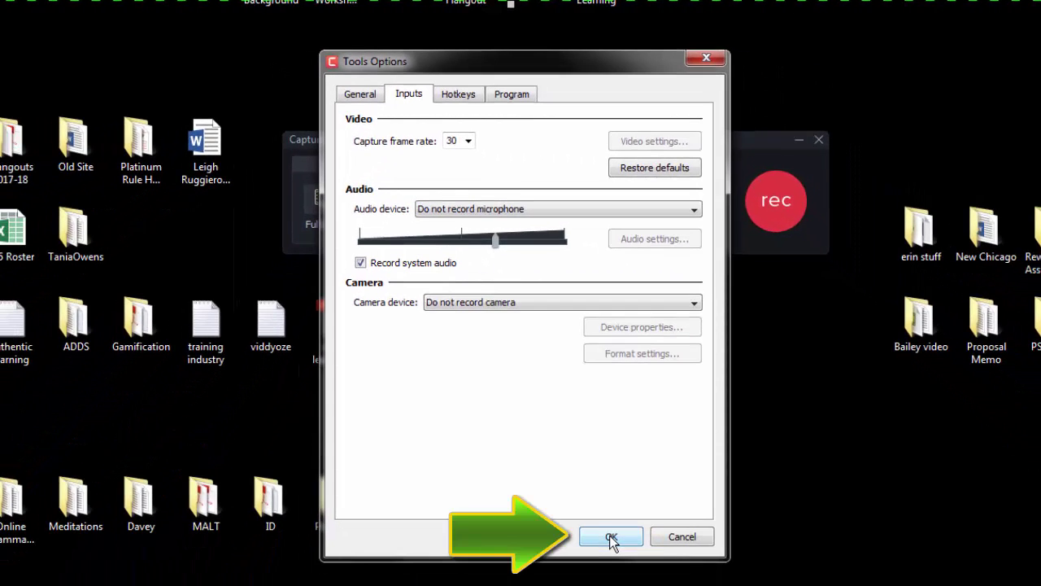
left_click(611, 537)
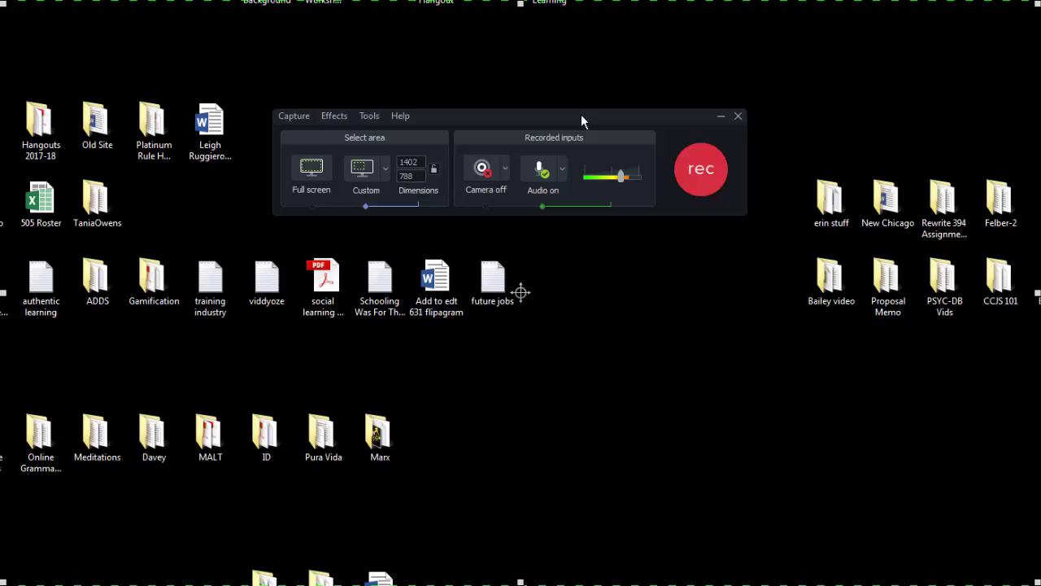
- Align the capture region over the Google page in Chrome and start recording
left_click_drag(580, 121, 492, 585)
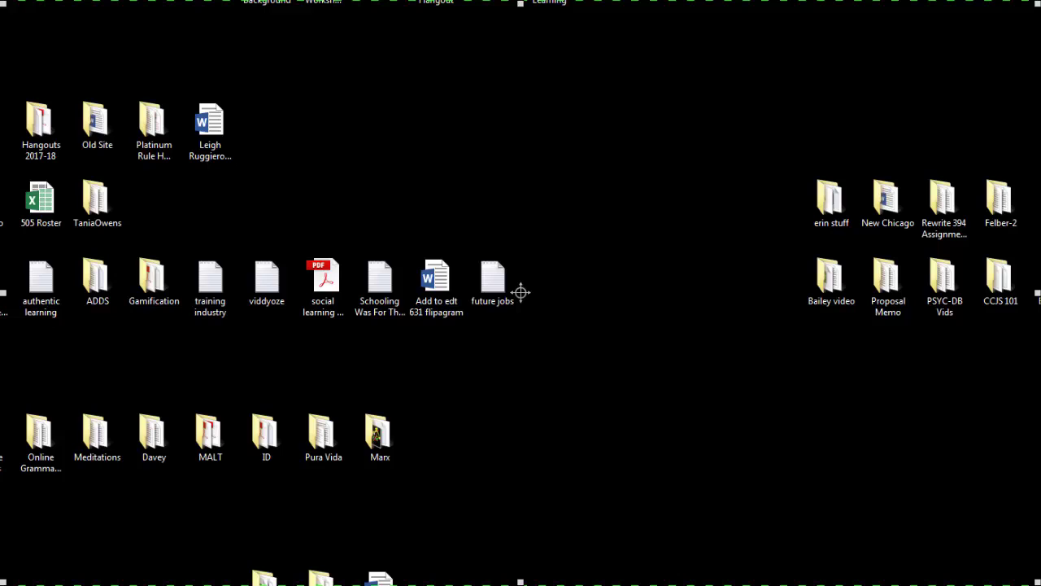
key("alt+Tab")
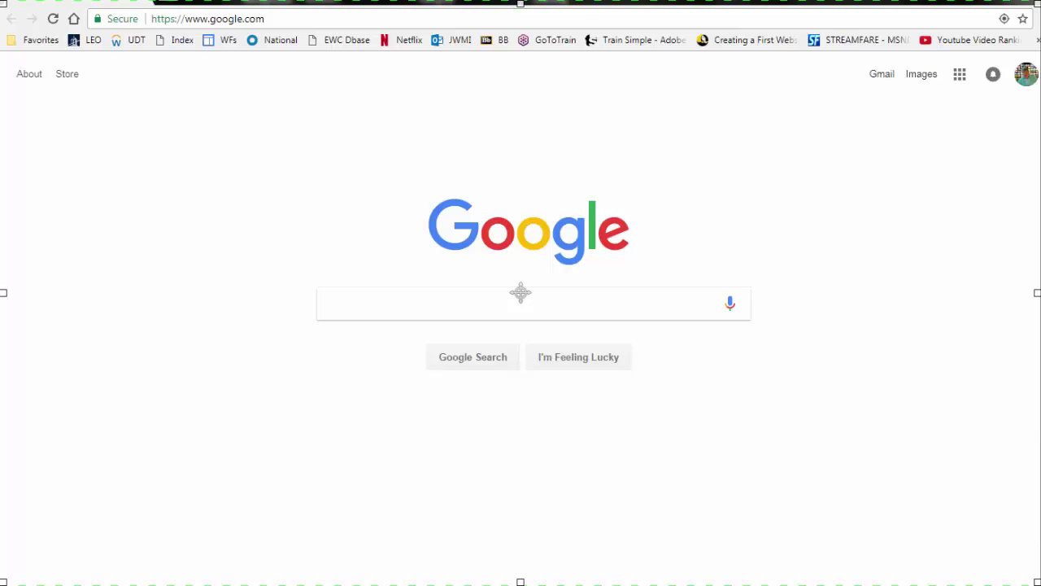
left_click_drag(520, 293, 523, 298)
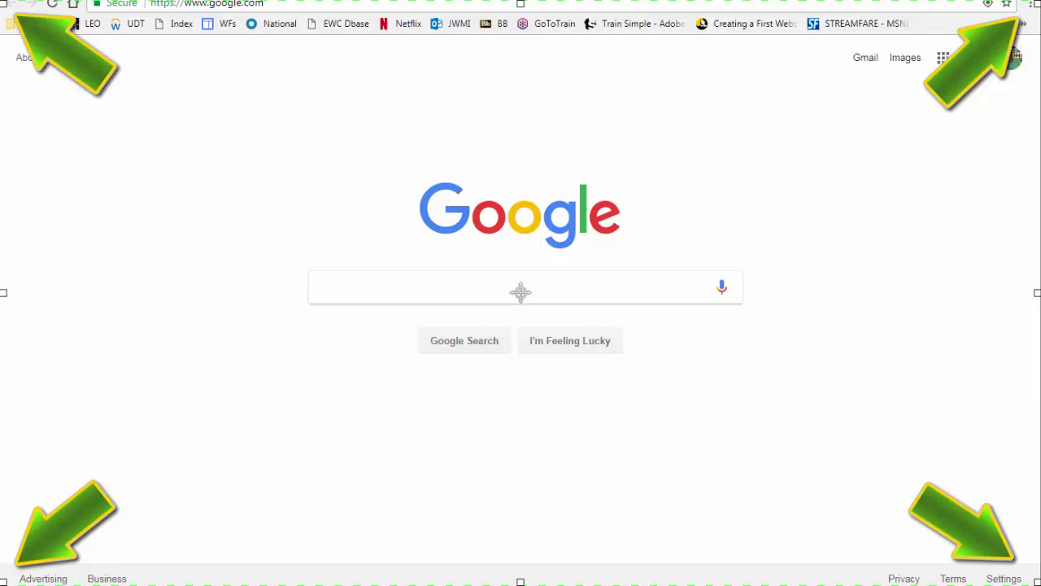
mouse_move(520, 291)
left_mouse_down()
mouse_move(521, 307)
mouse_move(520, 292)
left_mouse_up()
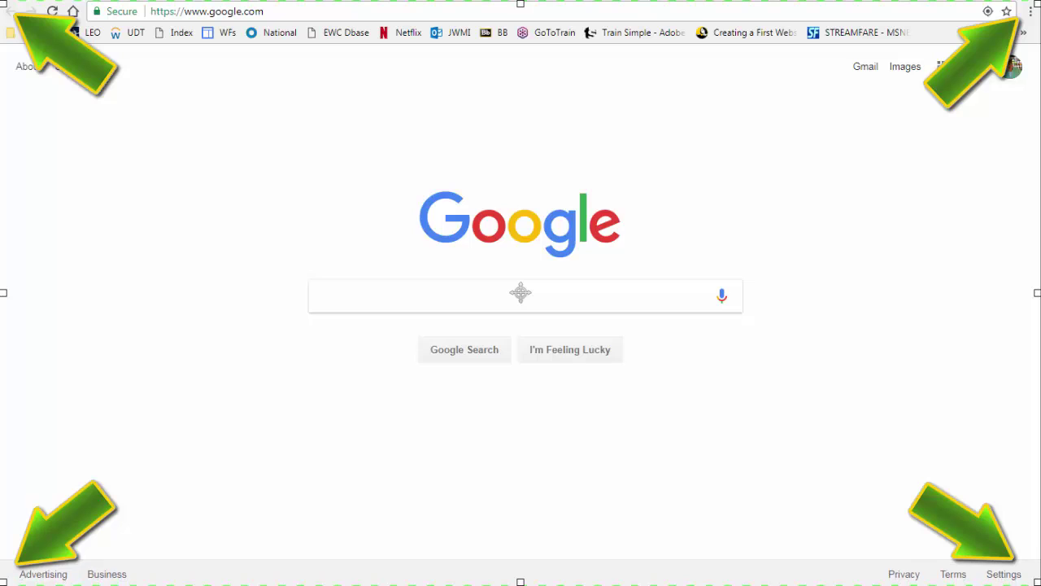
left_click_drag(611, 545, 640, 367)
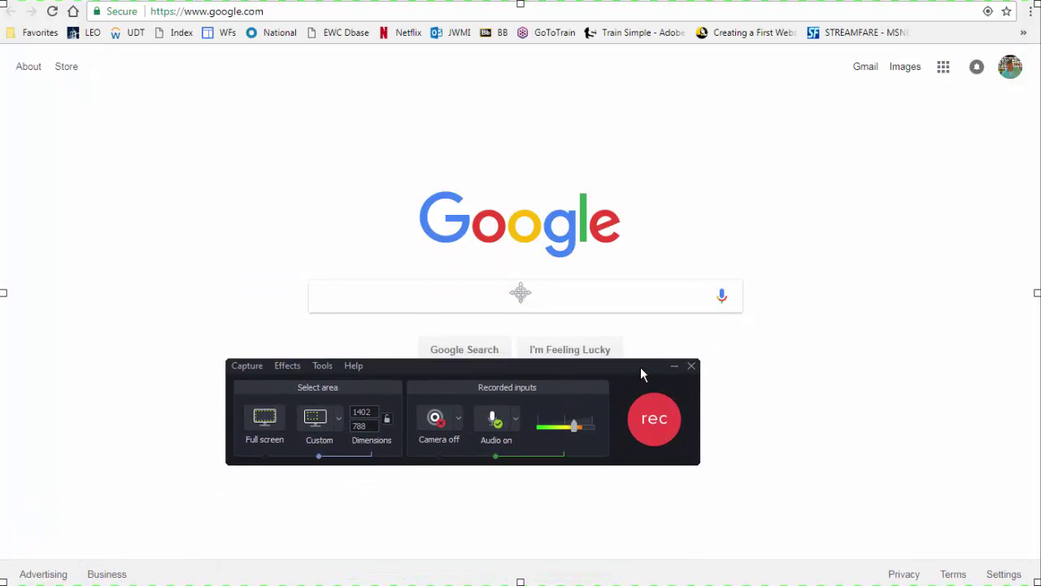
left_click(654, 419)
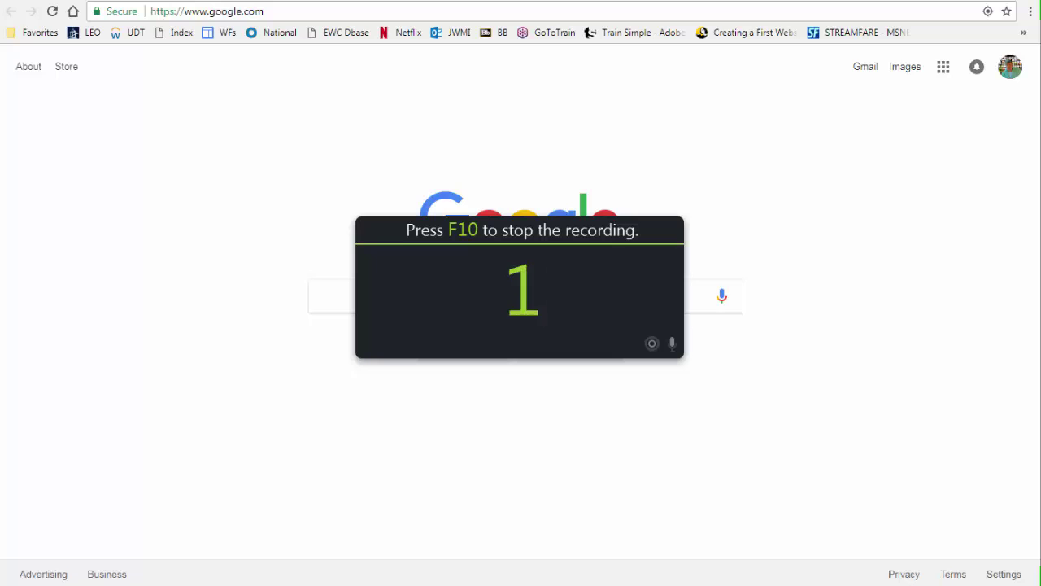
- Browse from Gmail through the Google apps menu to YouTube's upload page
left_click(865, 69)
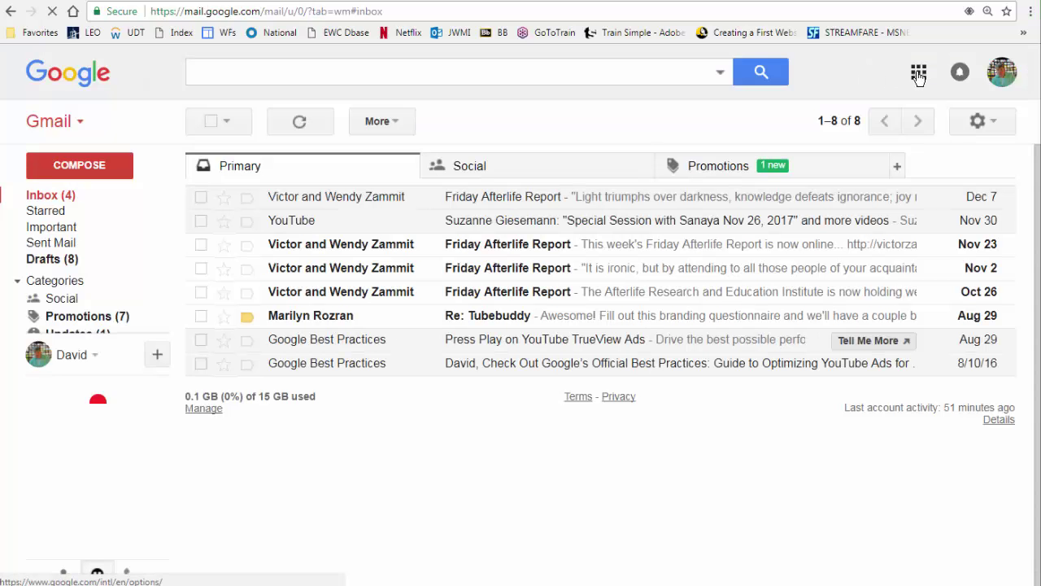
left_click(919, 73)
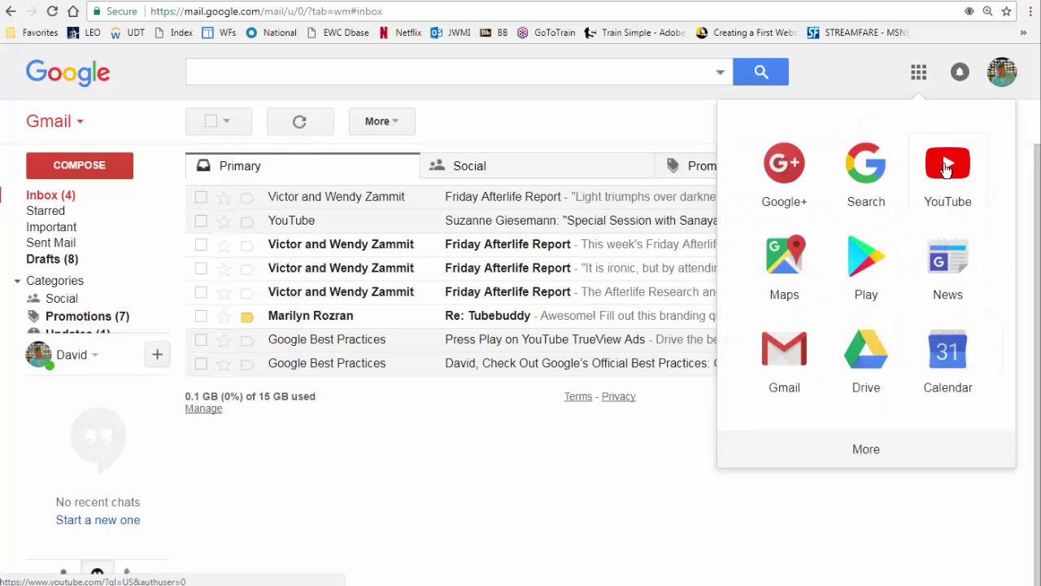
left_click(946, 167)
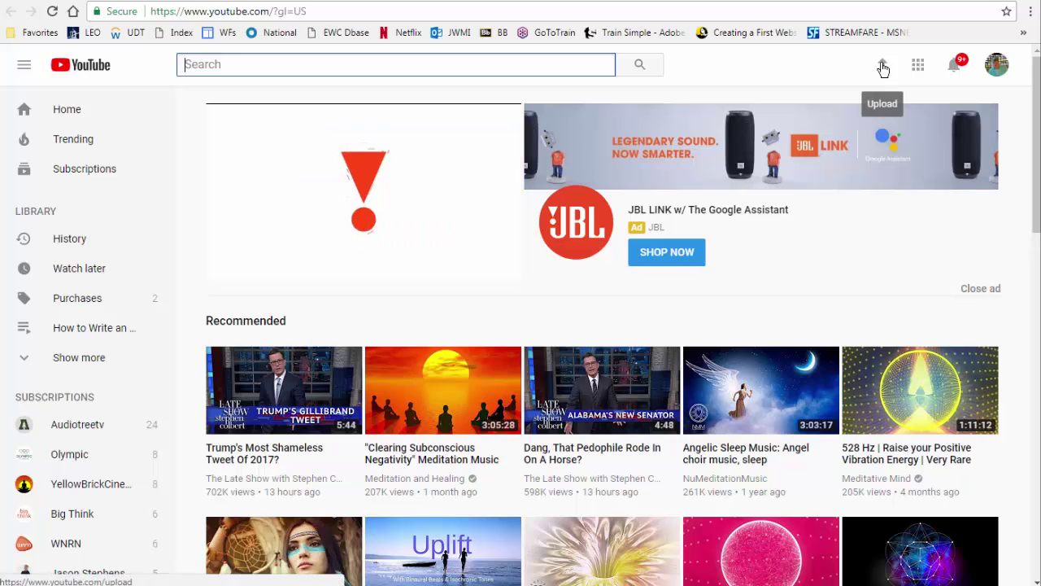
left_click(882, 67)
left_click(882, 65)
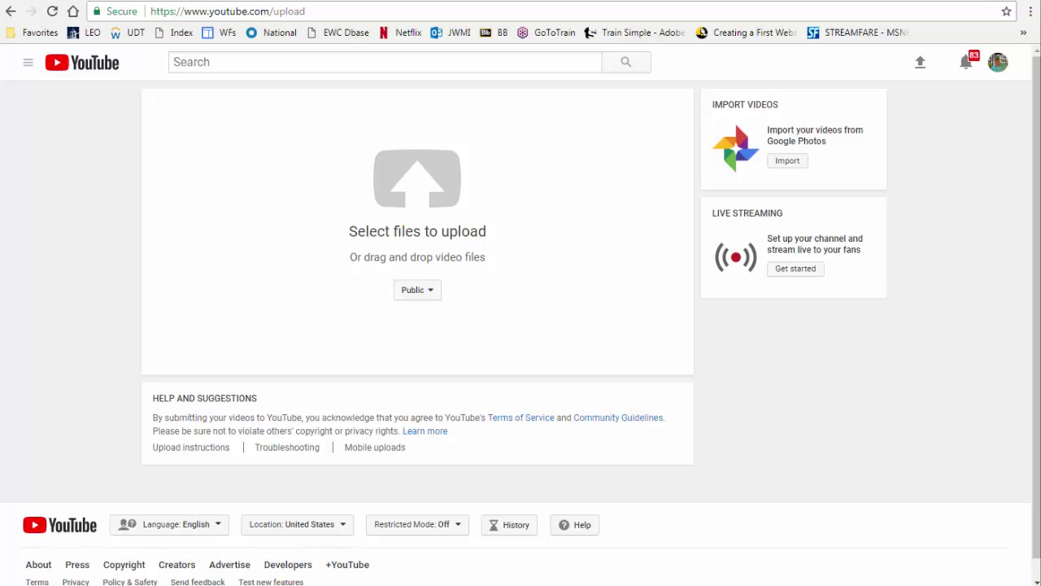
left_click(878, 584)
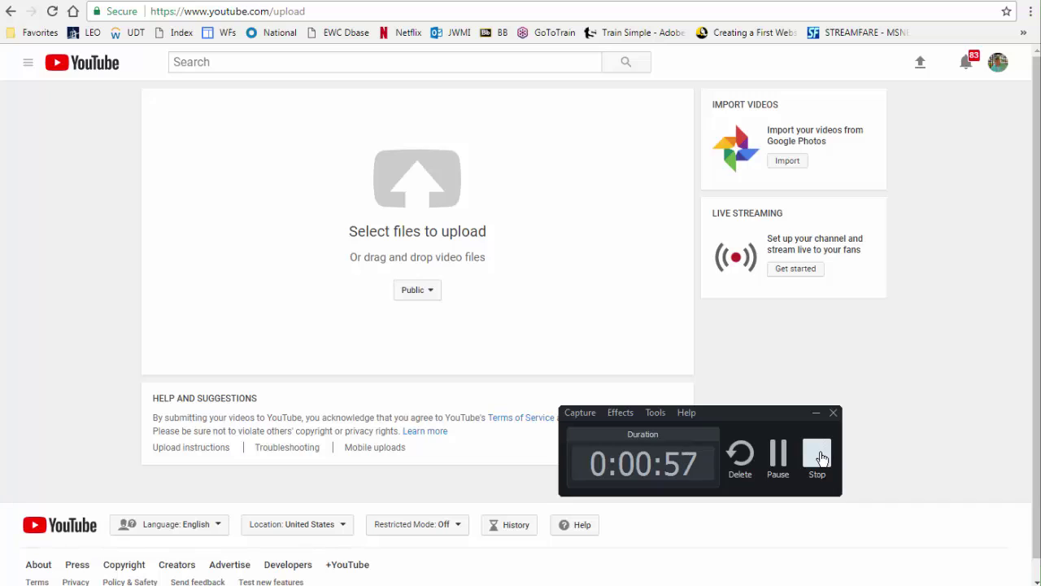
- Stop the recording so the part 5 clip loads into the 9-demonstration project
left_click(818, 455)
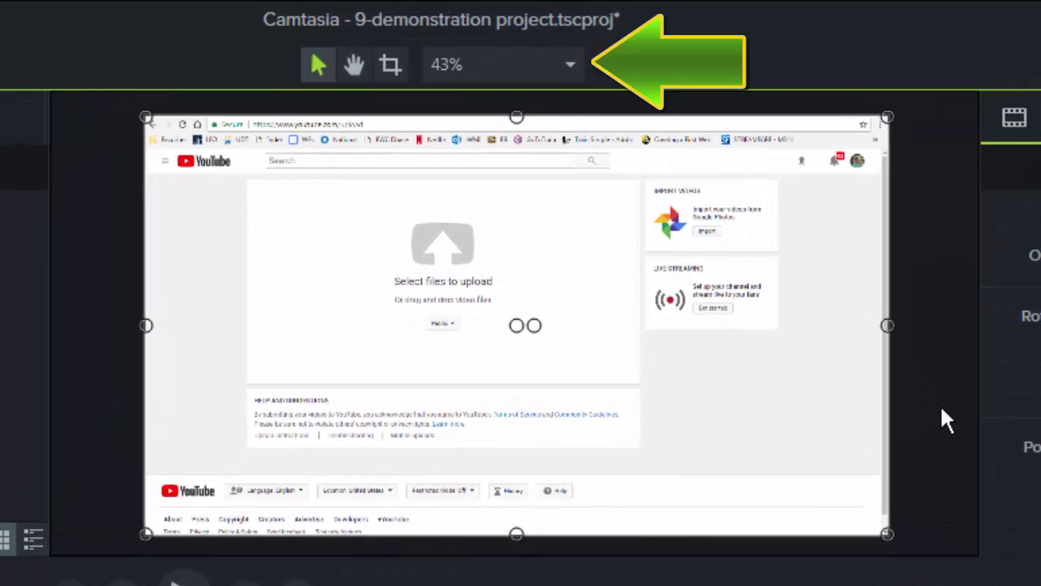
- Confirm the project's canvas dimensions as 720p HD (1280x720) in Project Settings
left_click(568, 64)
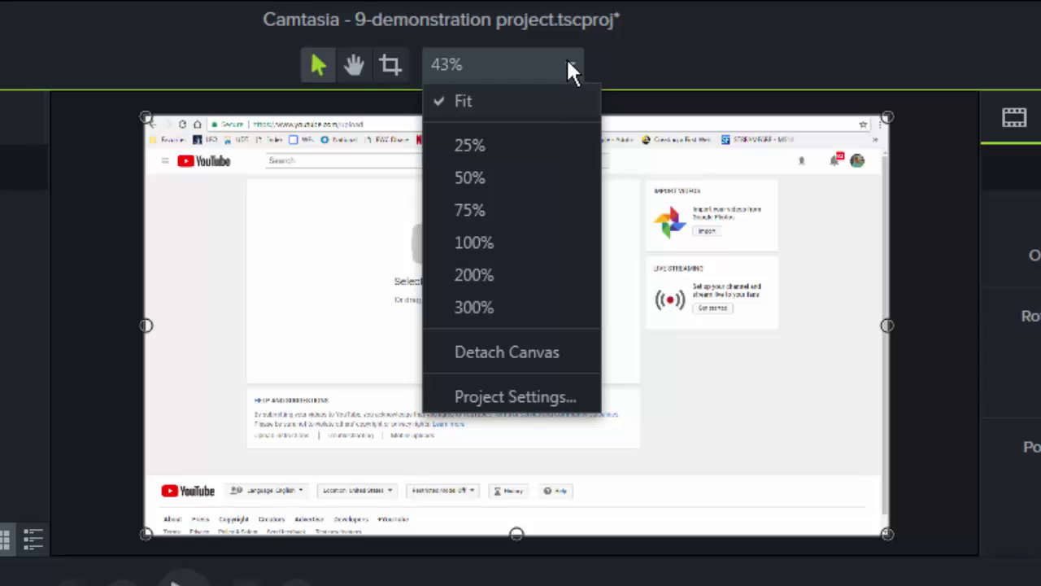
left_click(574, 396)
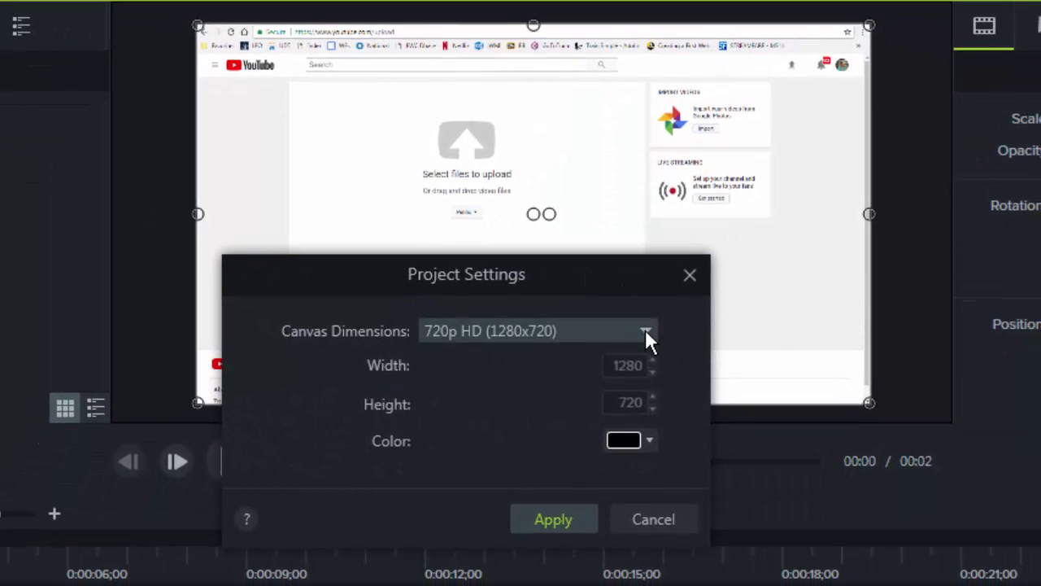
left_click(645, 334)
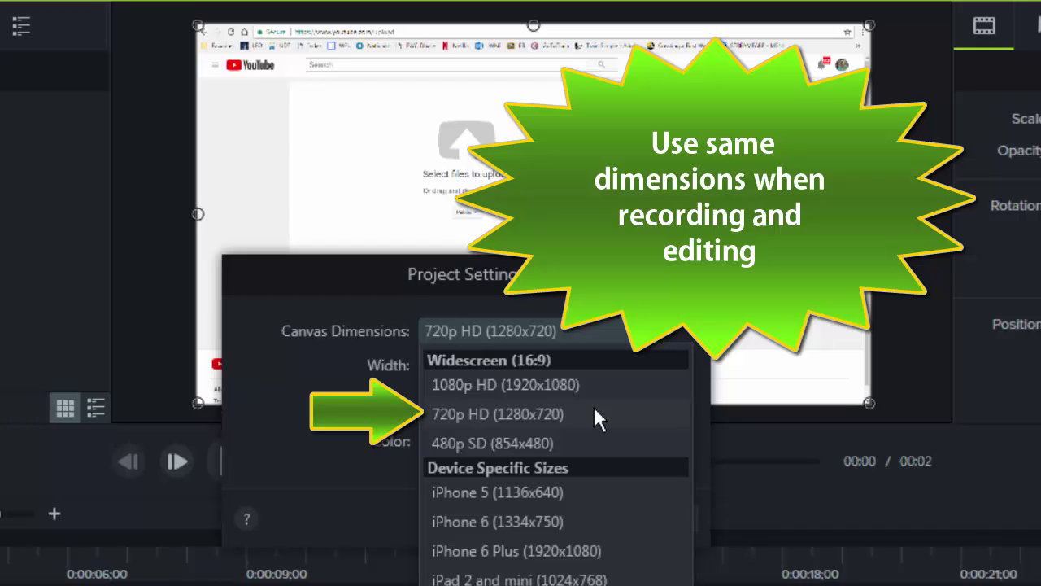
left_click(593, 410)
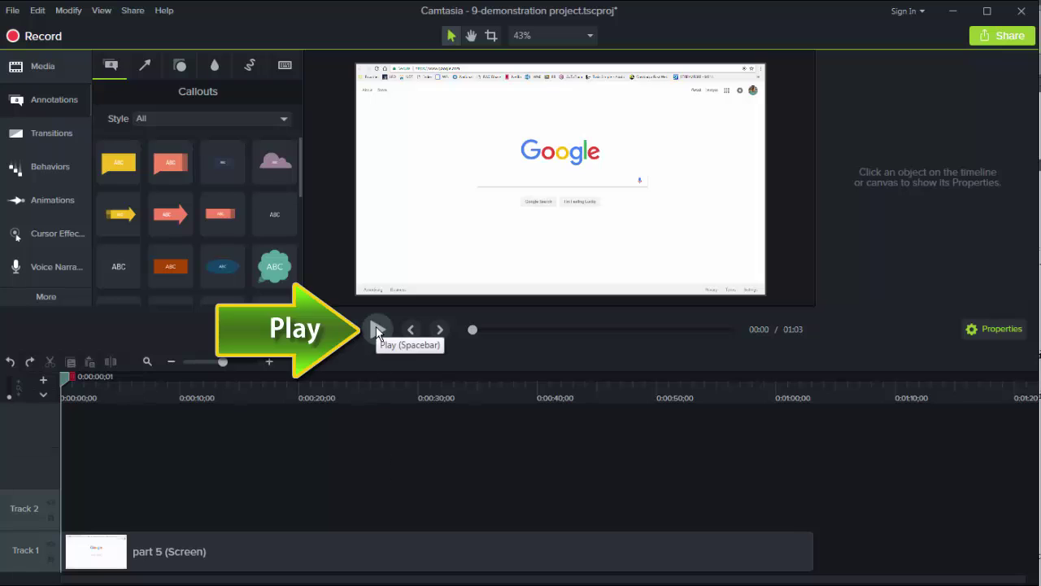
- Play back the clip, pause, and set the playhead at 0:00:03;24
left_click(374, 328)
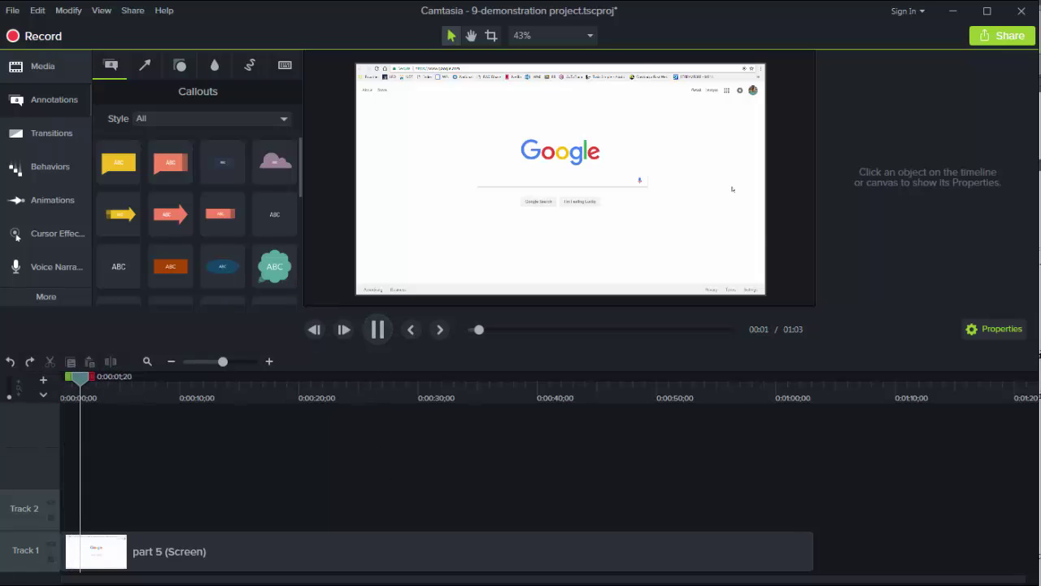
left_click(377, 329)
left_click_drag(112, 377, 105, 386)
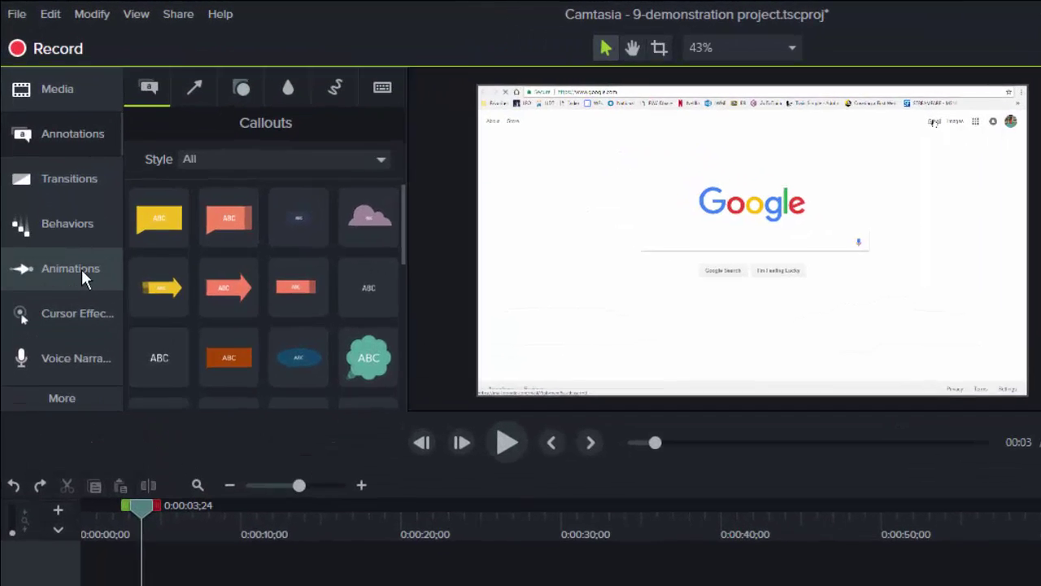
- Add a Zoom-n-Pan at 166% framing the Gmail and Images links in the top-right corner
left_click(59, 200)
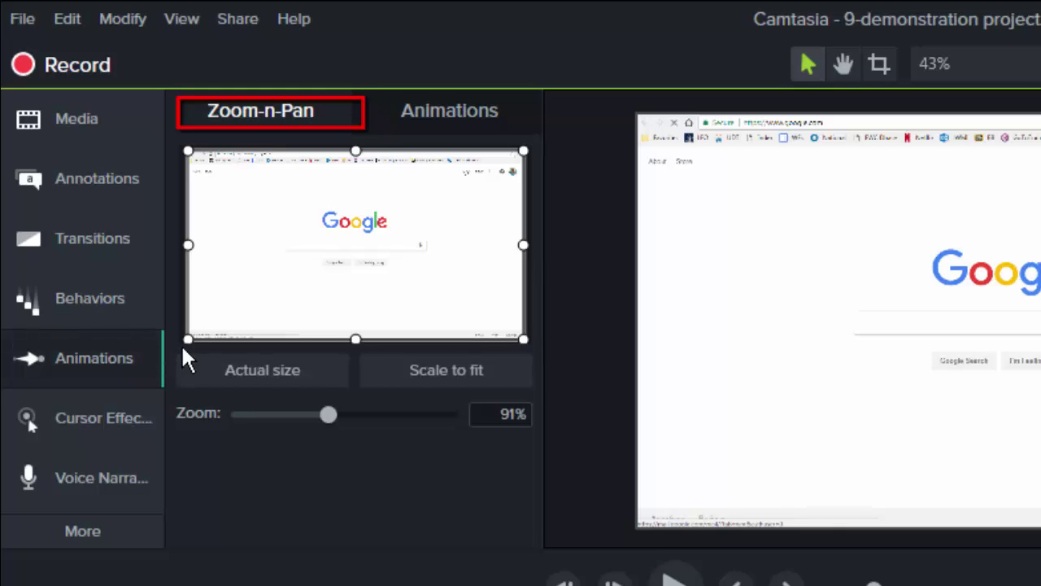
left_click_drag(182, 340, 319, 286)
left_click_drag(279, 249, 346, 221)
left_click_drag(302, 195, 299, 197)
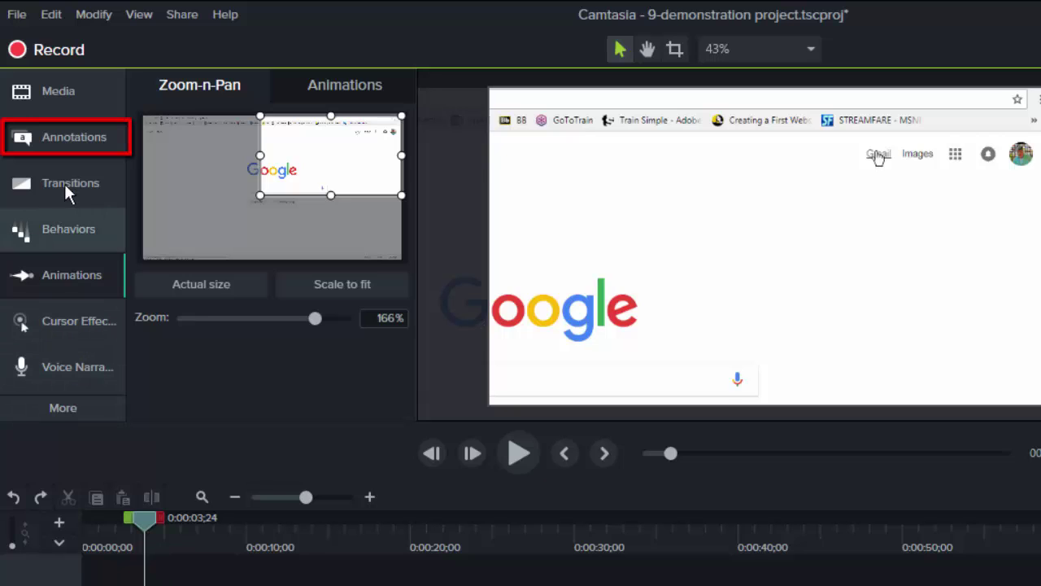
- Add the Legacy Pointy Arrow callout to Track 2, aligned with the playhead
left_click(77, 137)
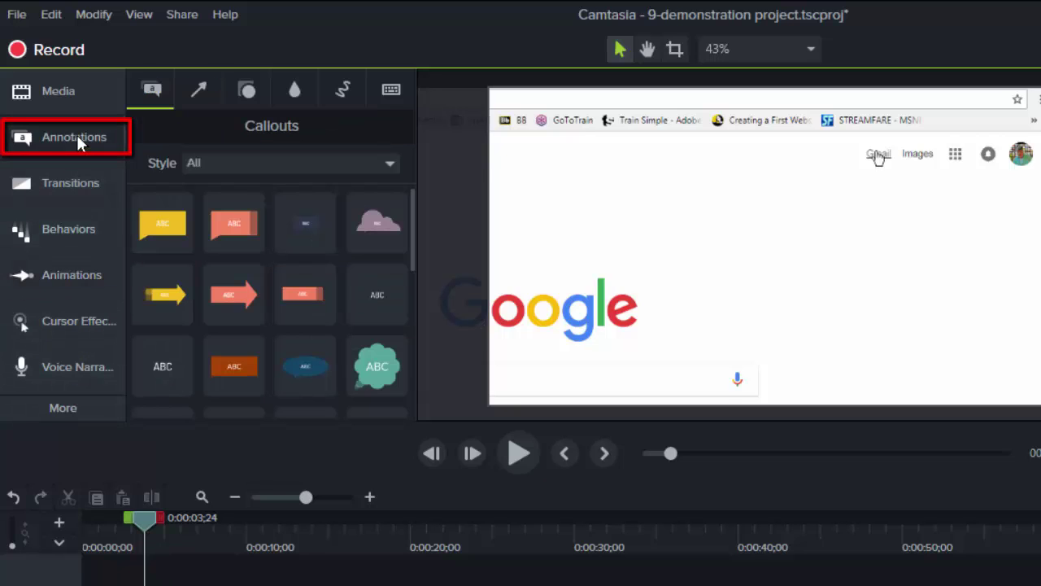
left_click(389, 163)
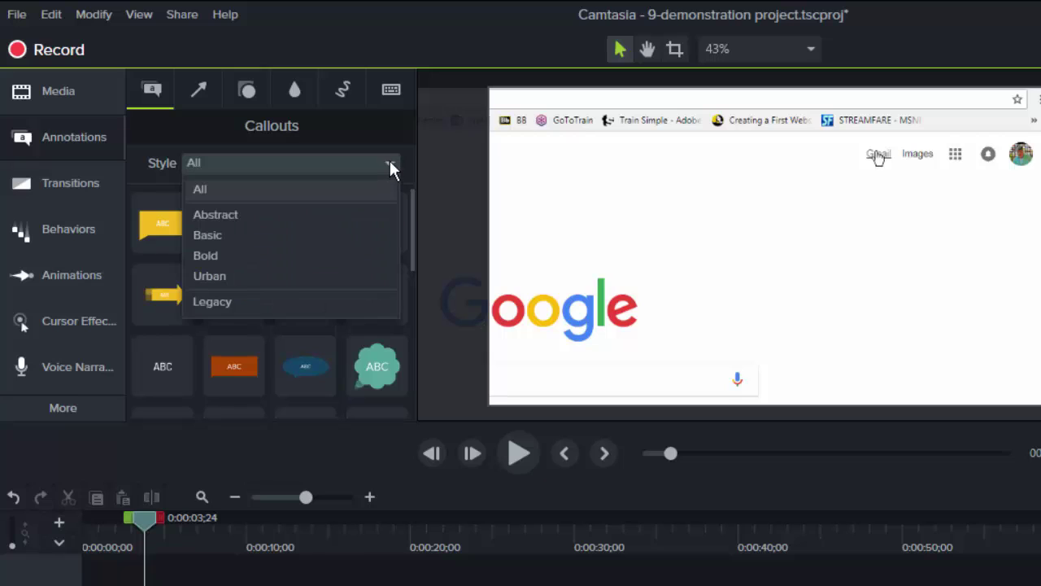
left_click(230, 301)
left_click(233, 293)
left_click(165, 226)
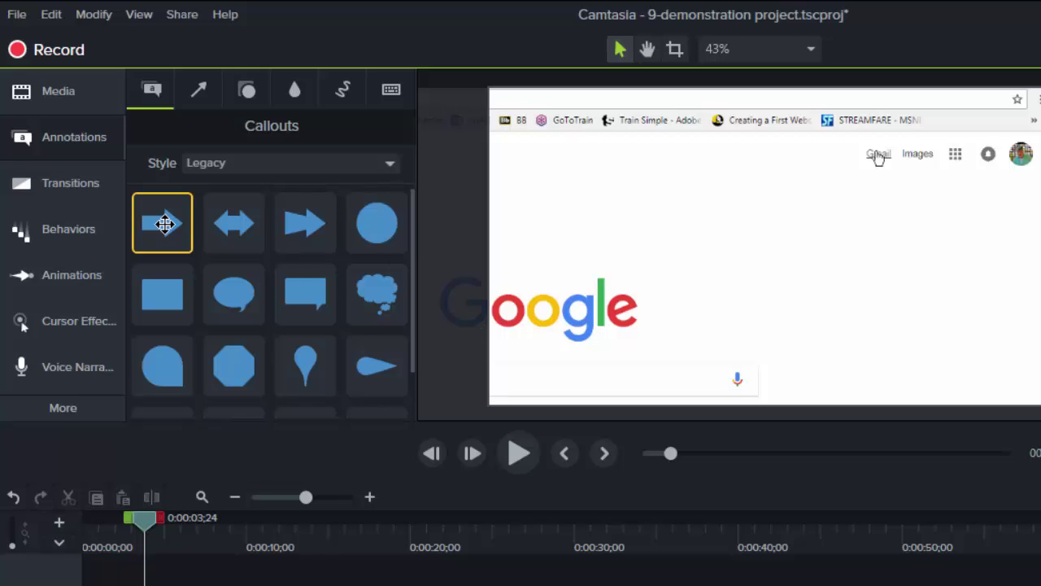
left_click_drag(166, 225, 197, 585)
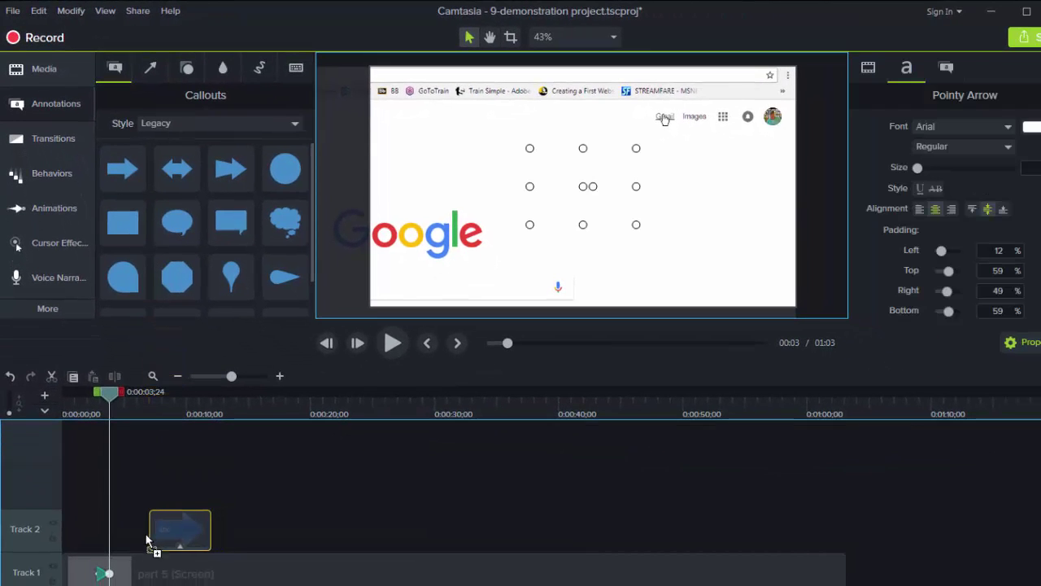
left_click_drag(147, 540, 112, 541)
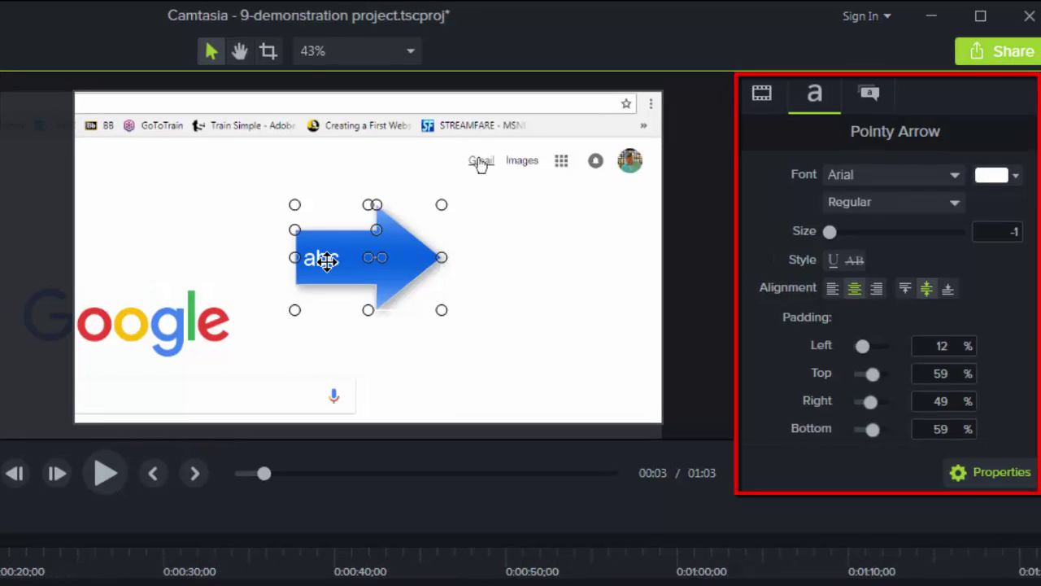
- Delete the arrow's abc text, shrink it, and point it at the Gmail link
double_click(325, 260)
key("Delete")
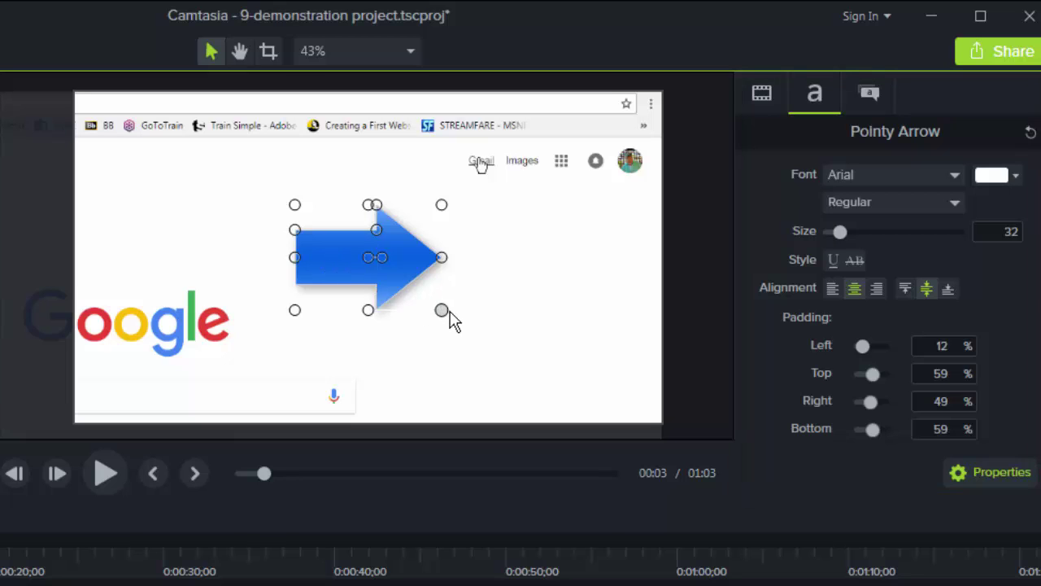
left_click_drag(442, 309, 380, 257)
left_click_drag(330, 231, 412, 163)
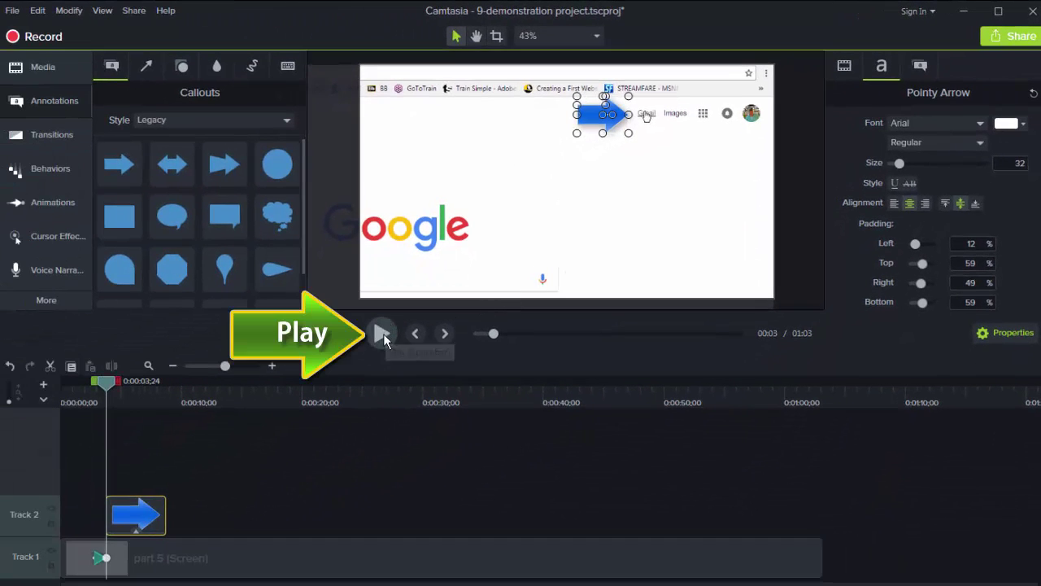
- Review playback and trim the arrow callout to just under three seconds
left_click(188, 431)
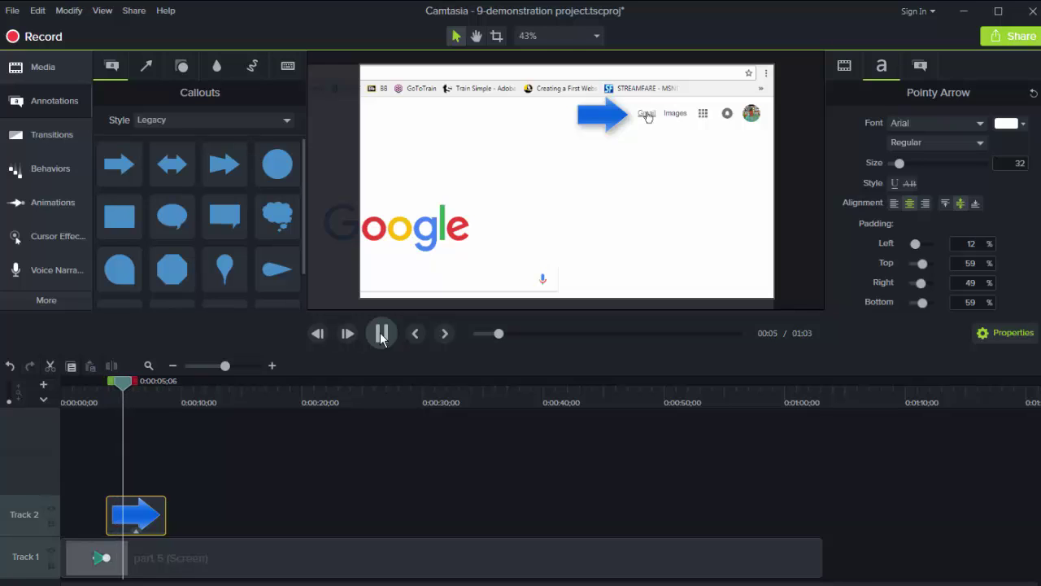
left_click(381, 334)
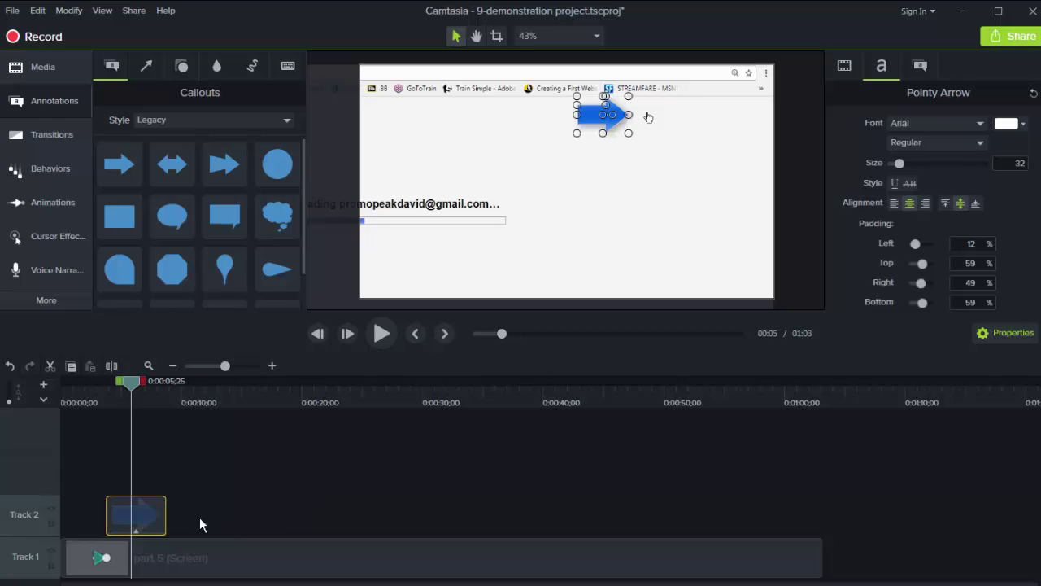
left_click_drag(166, 517, 131, 520)
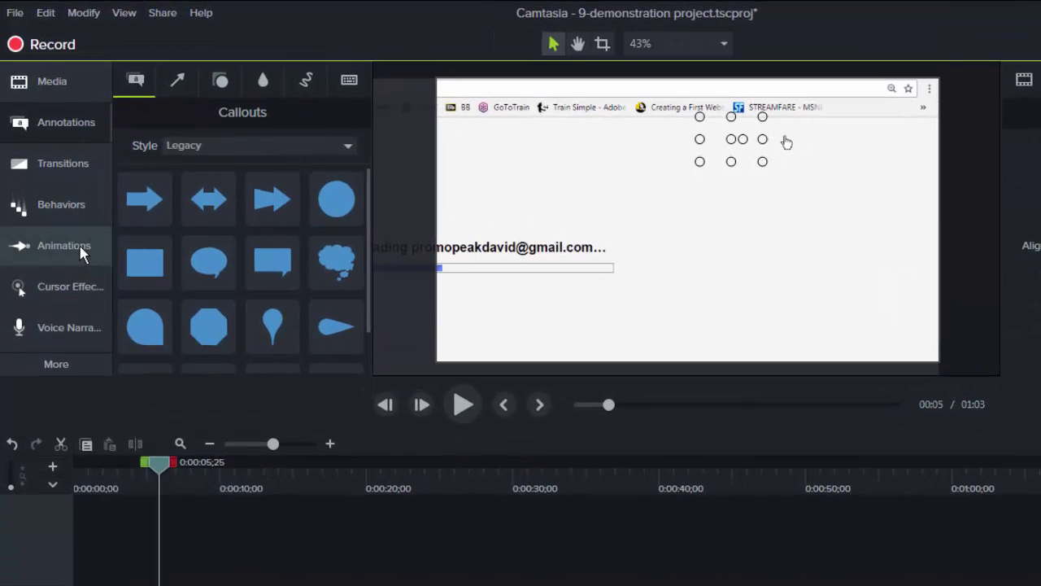
- Add a Scale-to-fit Zoom-n-Pan at 0:00:05;25 and play to check the zoom-out
left_click(61, 204)
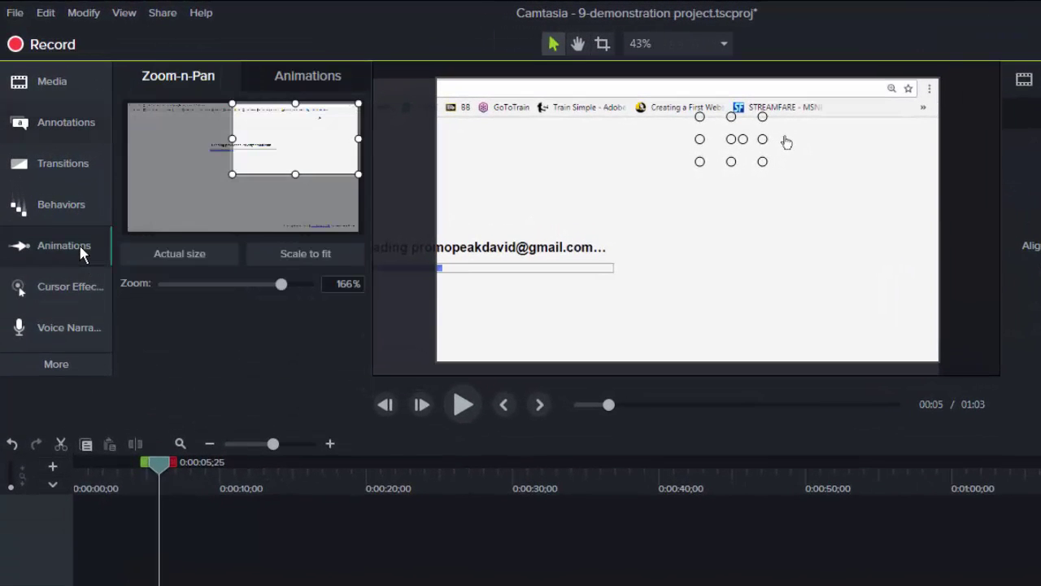
left_click(314, 254)
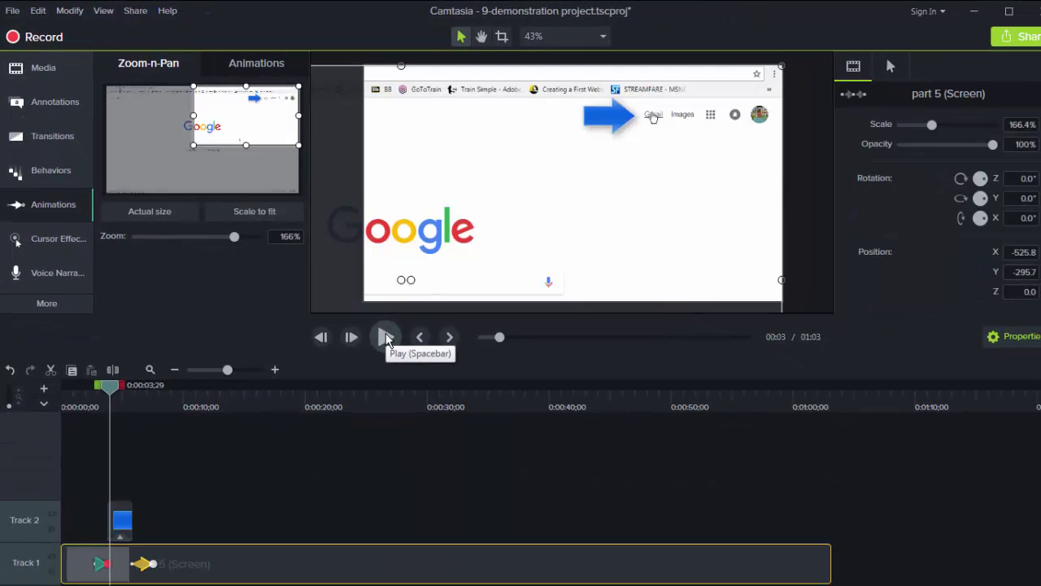
left_click(386, 336)
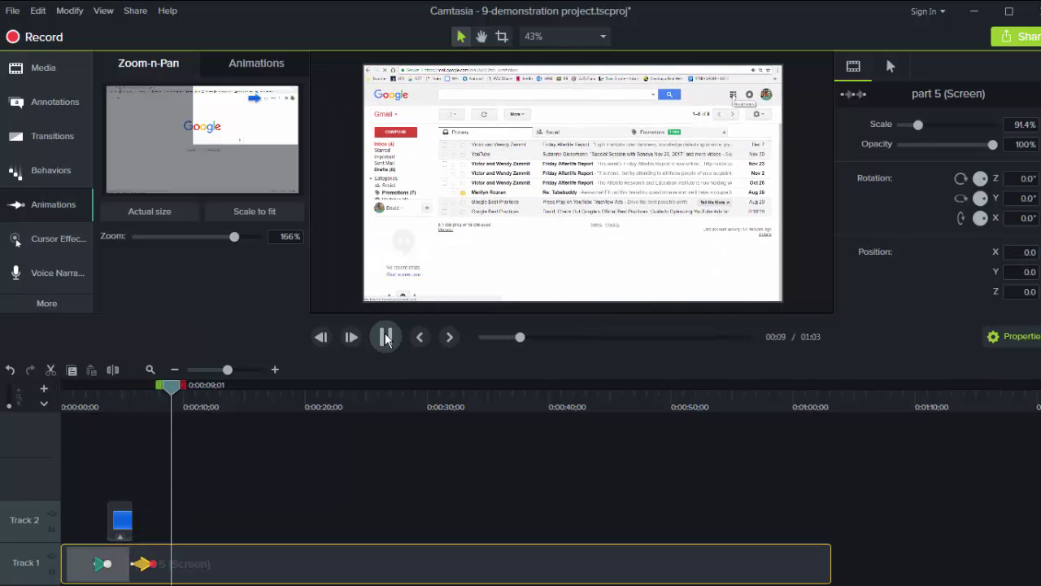
- Cut the stretch from 0:00:09;13 to 0:00:10;22 out of the Track 1 recording
left_click(386, 338)
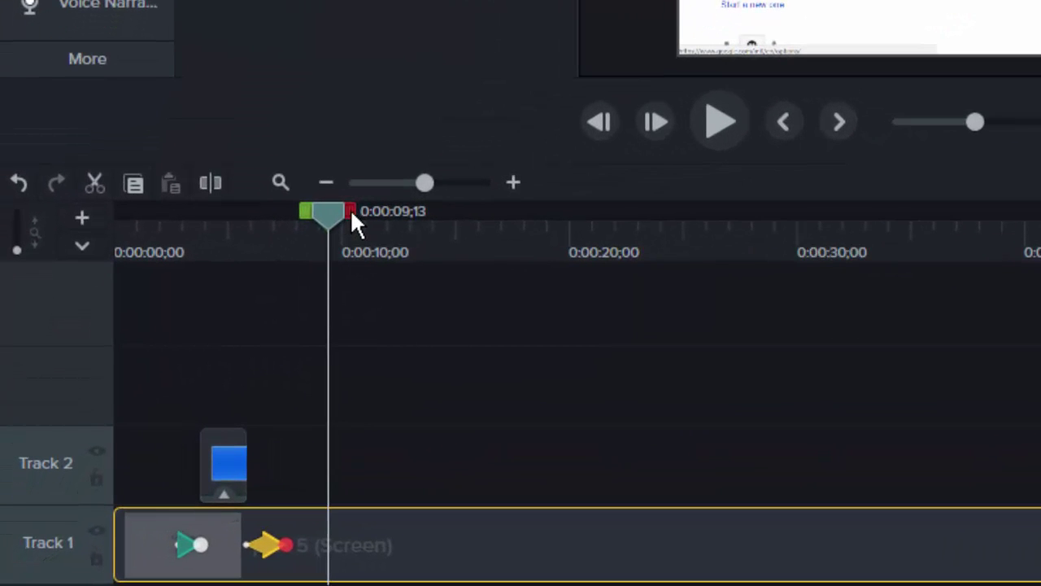
left_click_drag(352, 216, 380, 231)
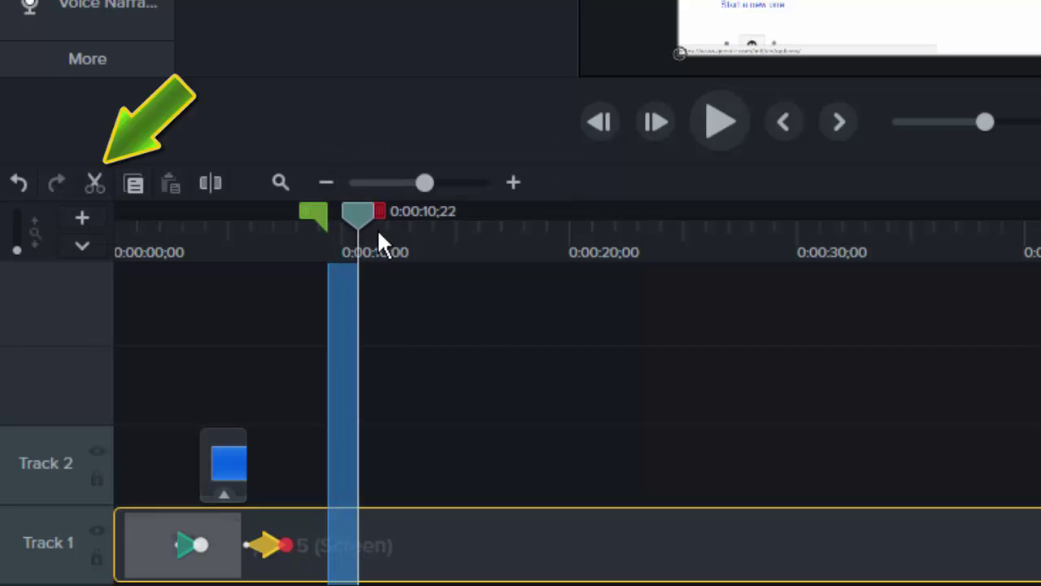
left_click(95, 183)
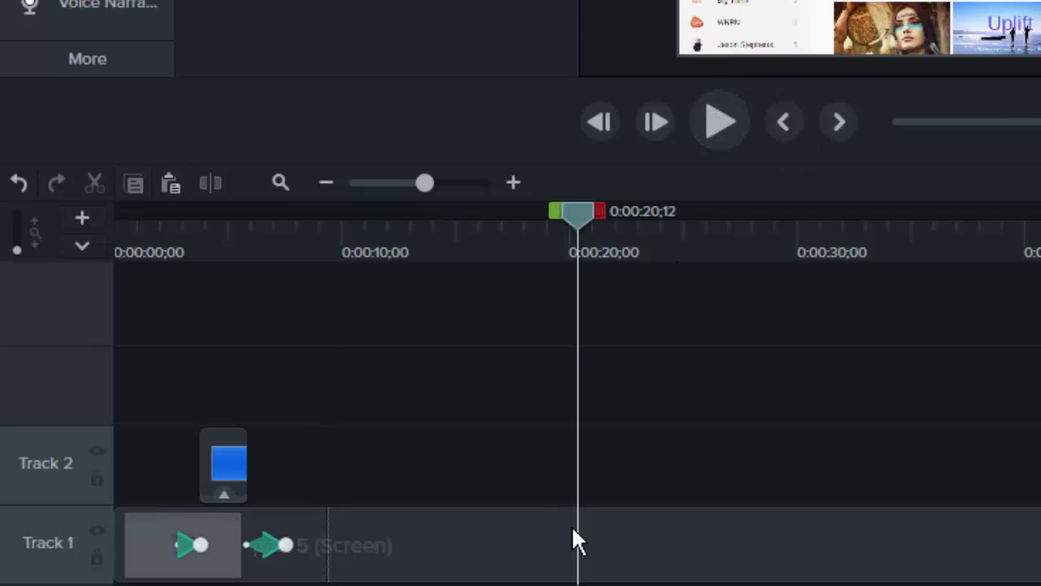
- Extend the Track 1 frame at 0:00:20;12 to hold for 2 seconds
right_click(575, 530)
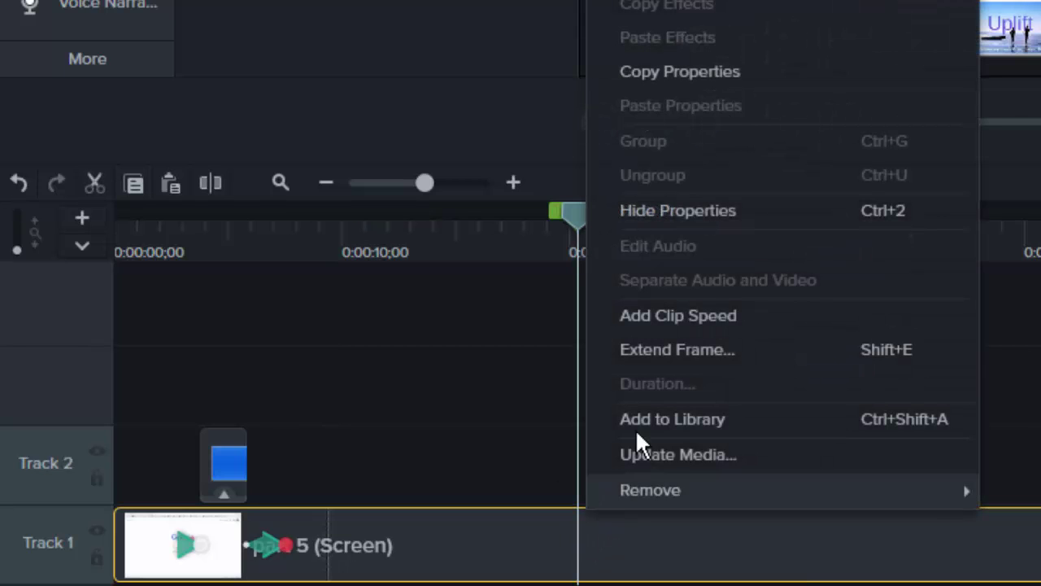
left_click(676, 346)
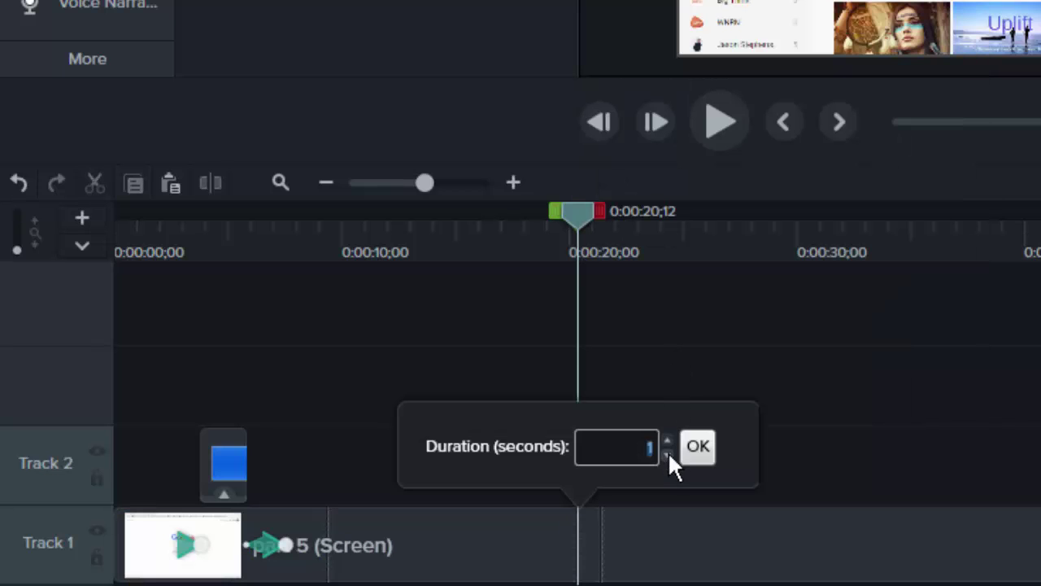
type("2")
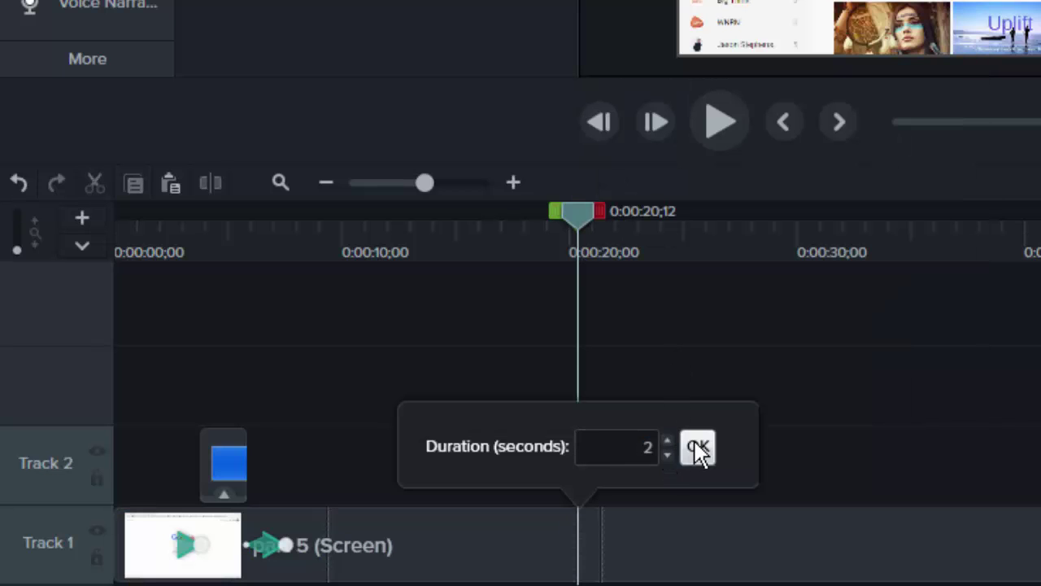
left_click(697, 445)
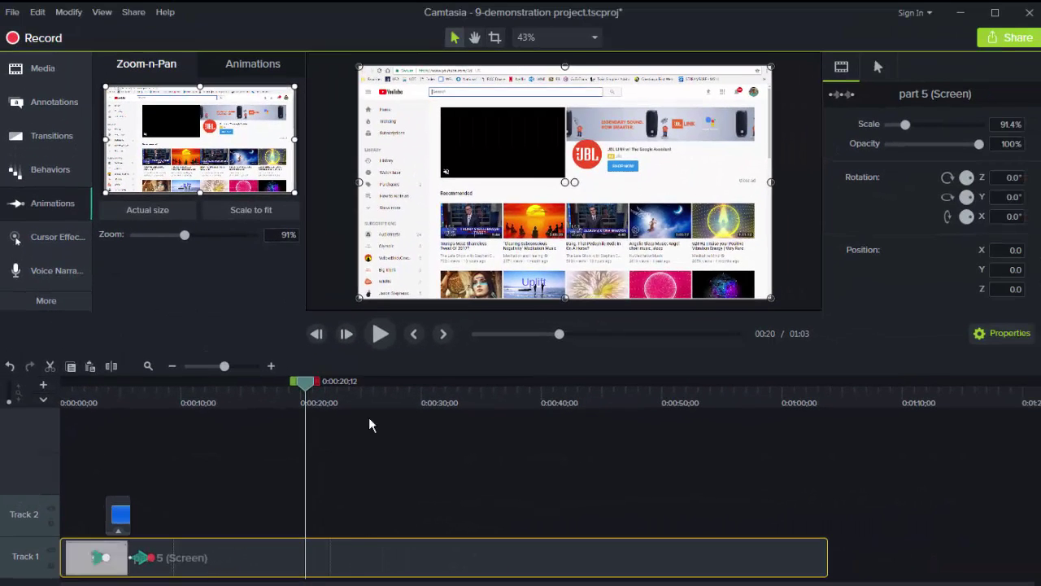
- Split the recording at 0:01:00;28 and delete the trailing piece
left_click(336, 382)
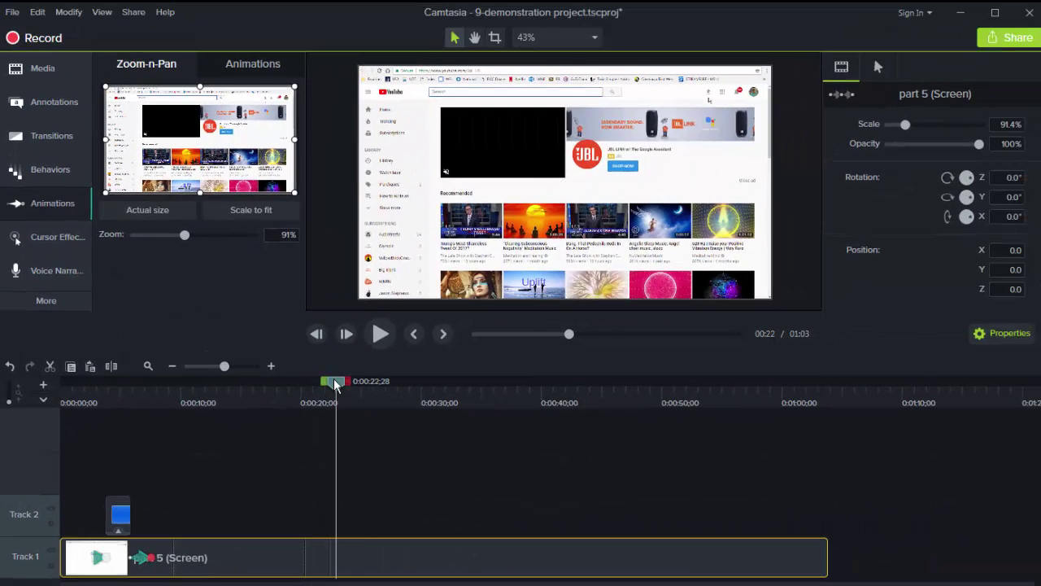
left_click_drag(336, 382, 792, 453)
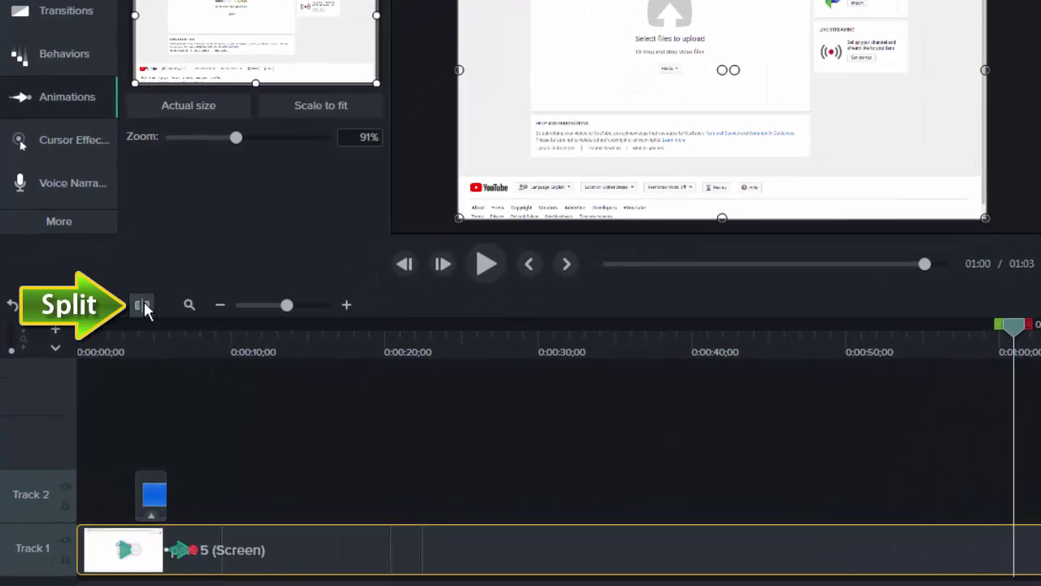
left_click(142, 304)
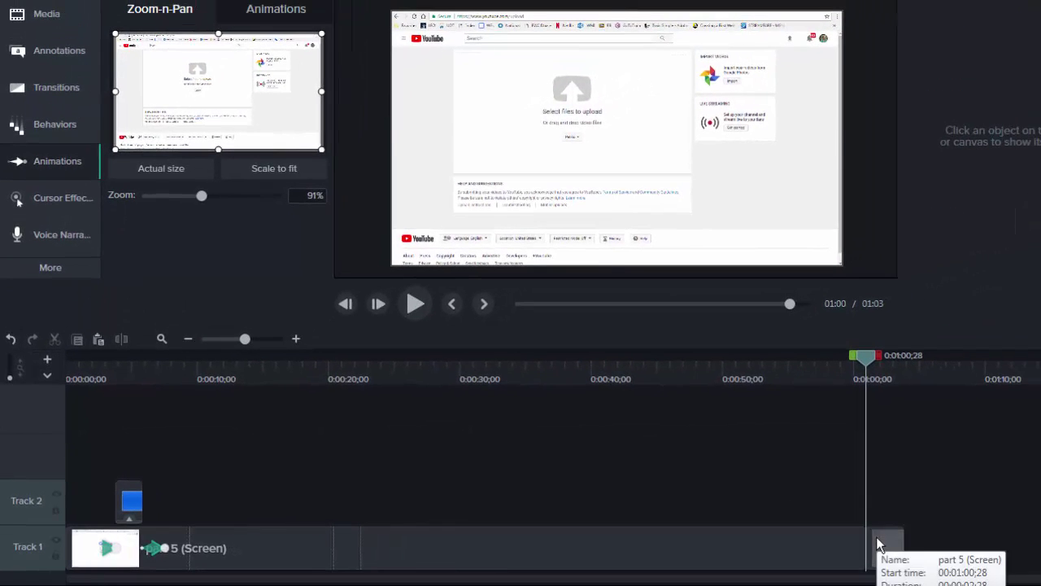
right_click(877, 541)
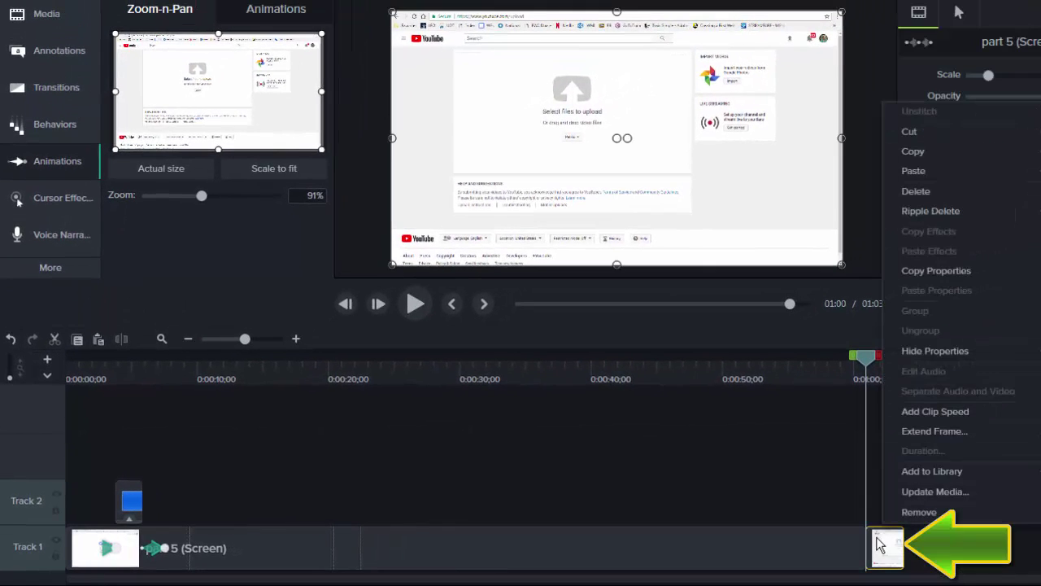
left_click(916, 192)
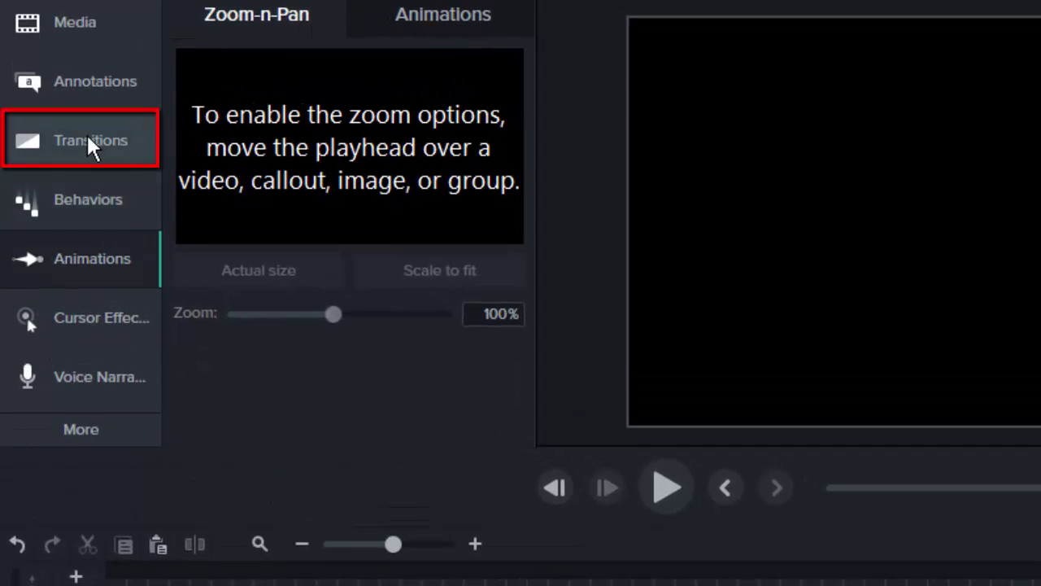
- Attach the Fade through black transition to the end of the Track 1 clip
left_click(88, 137)
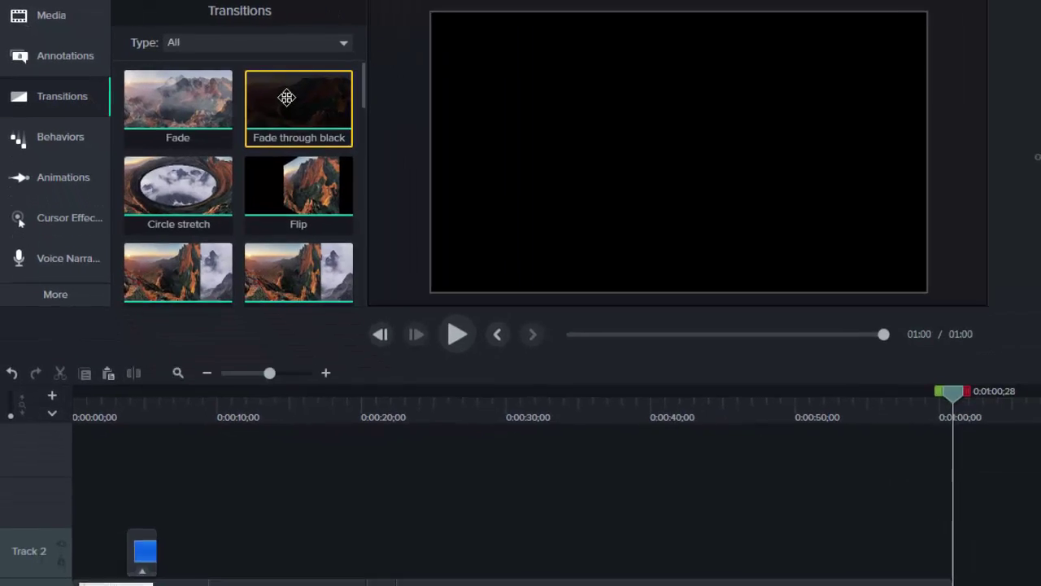
left_click_drag(417, 143, 1040, 585)
left_click_drag(809, 503, 822, 573)
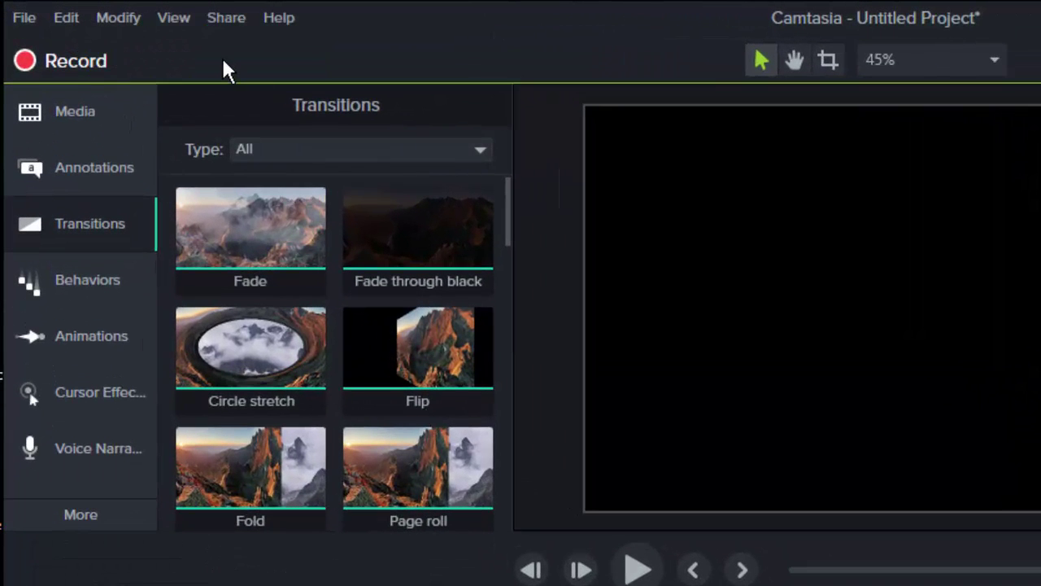
- Produce an 'MP4 only (up to 720p)' file named 'demonstration screen recording', organized into sub-folders
left_click(226, 18)
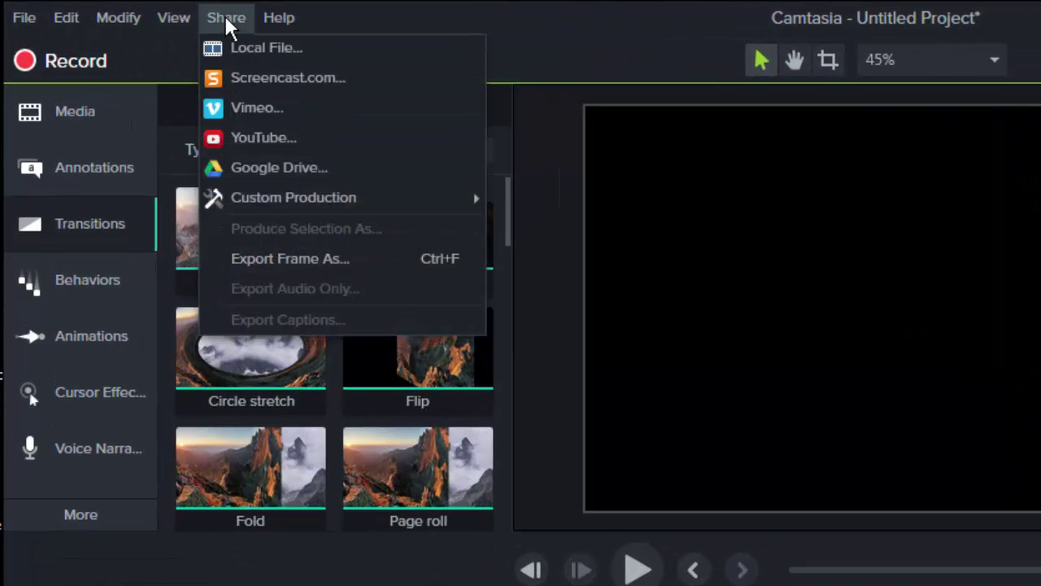
left_click(249, 48)
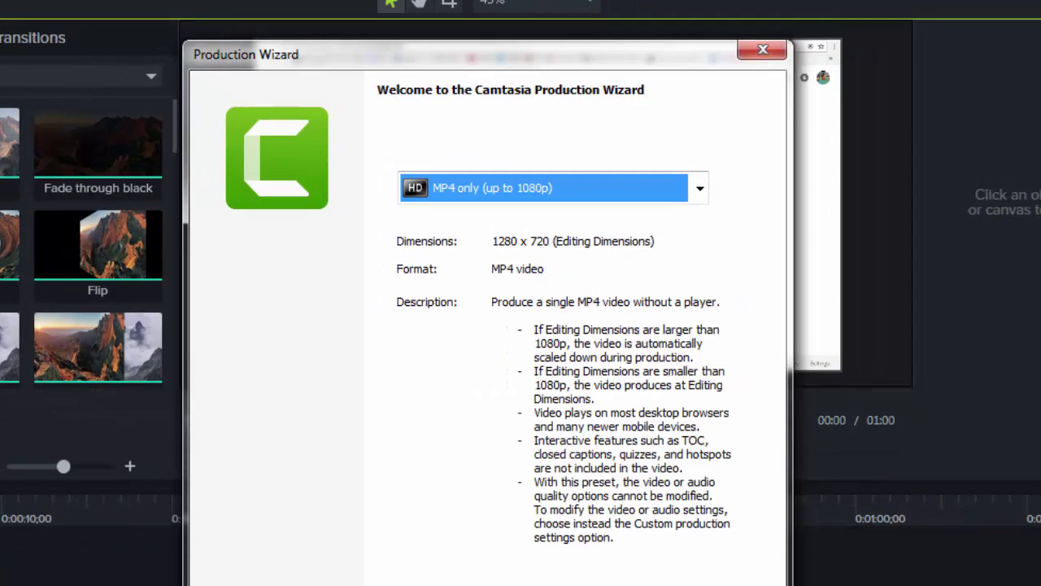
left_click(698, 189)
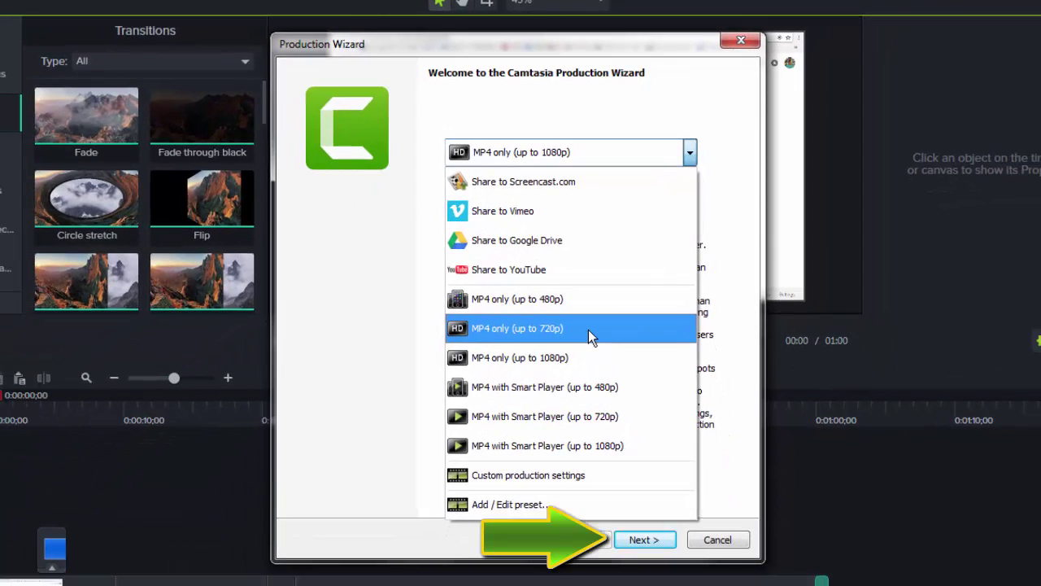
left_click(574, 405)
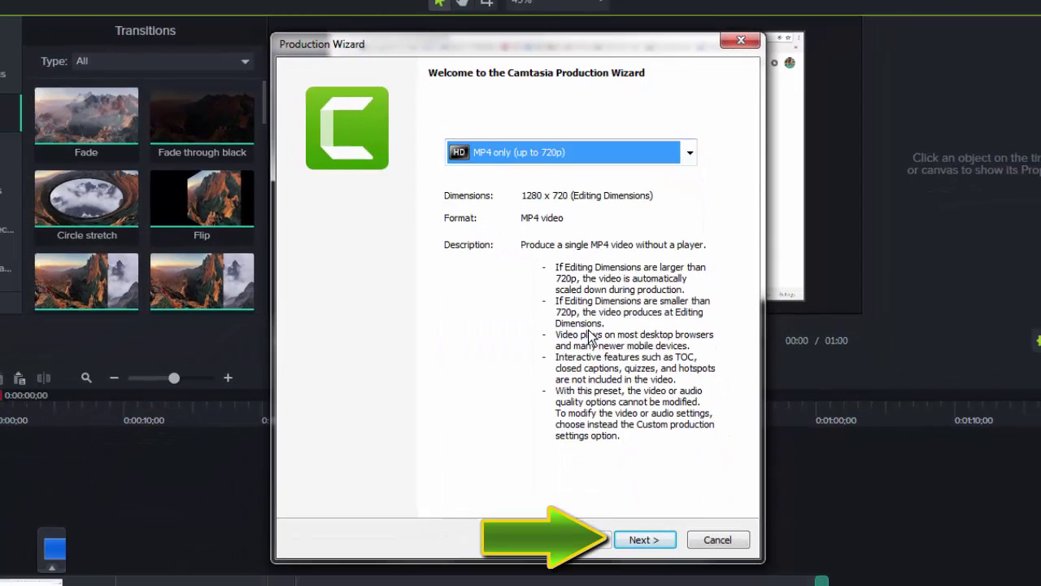
left_click(644, 539)
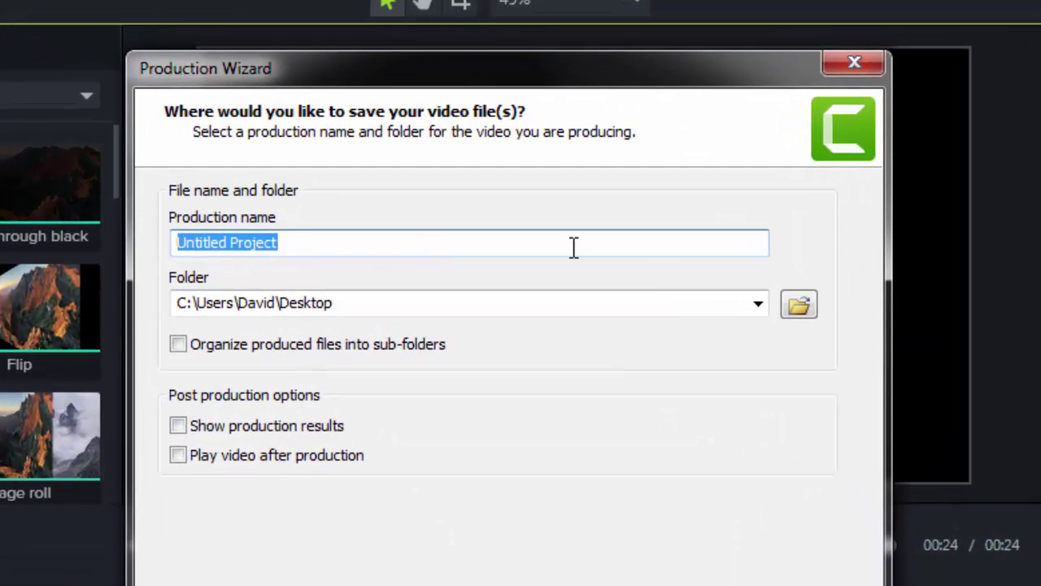
type("demonstration screen recording")
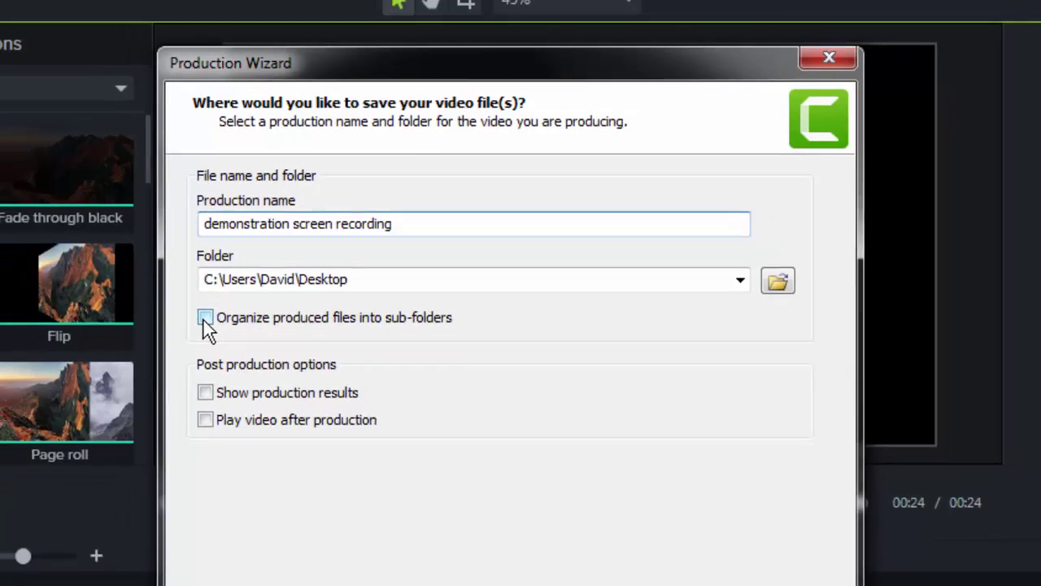
left_click(205, 317)
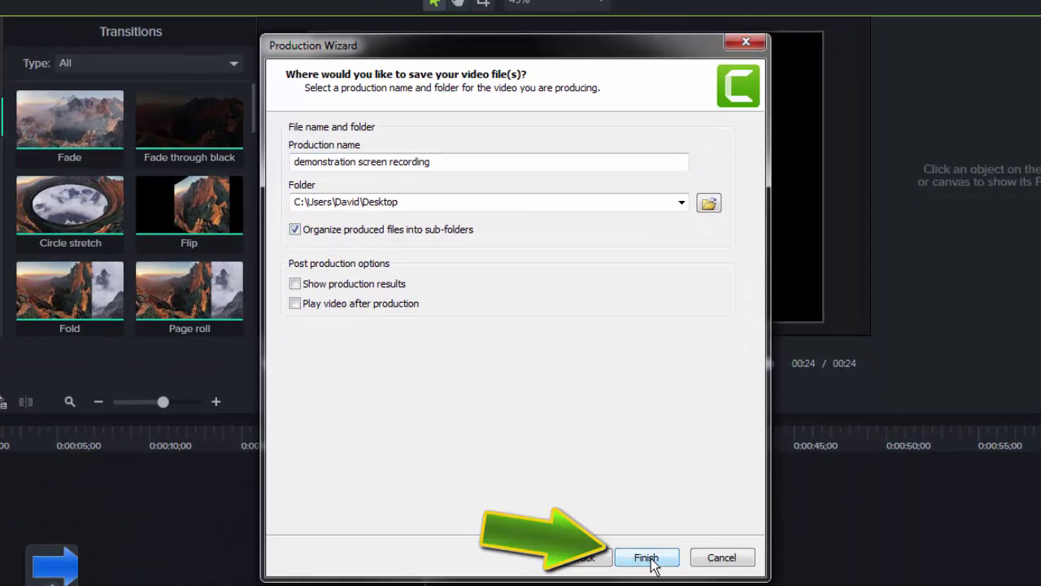
left_click(649, 558)
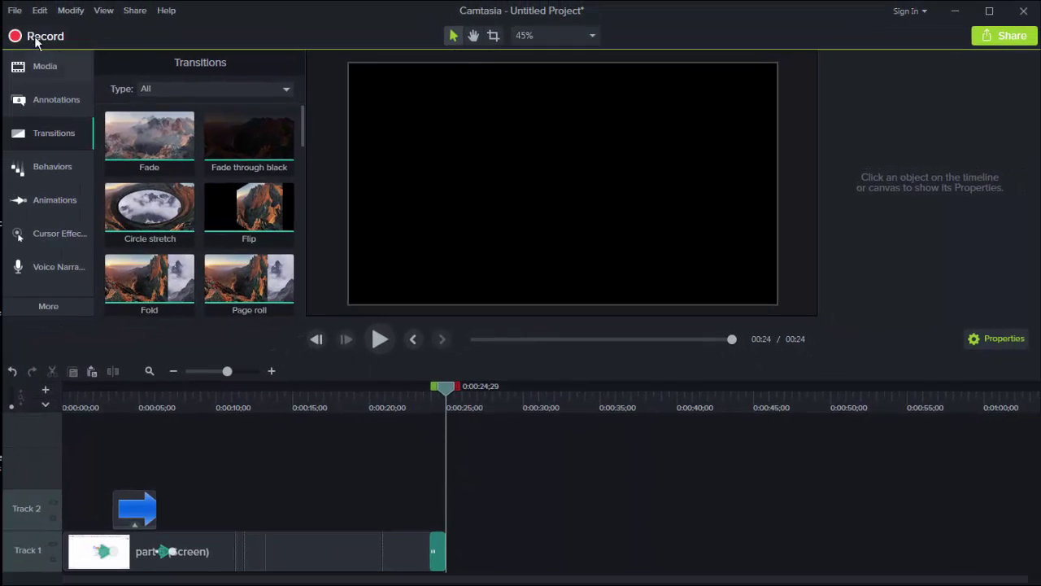
- Save the project as 'demonstration project' in the first camtasia video folder
left_click(15, 10)
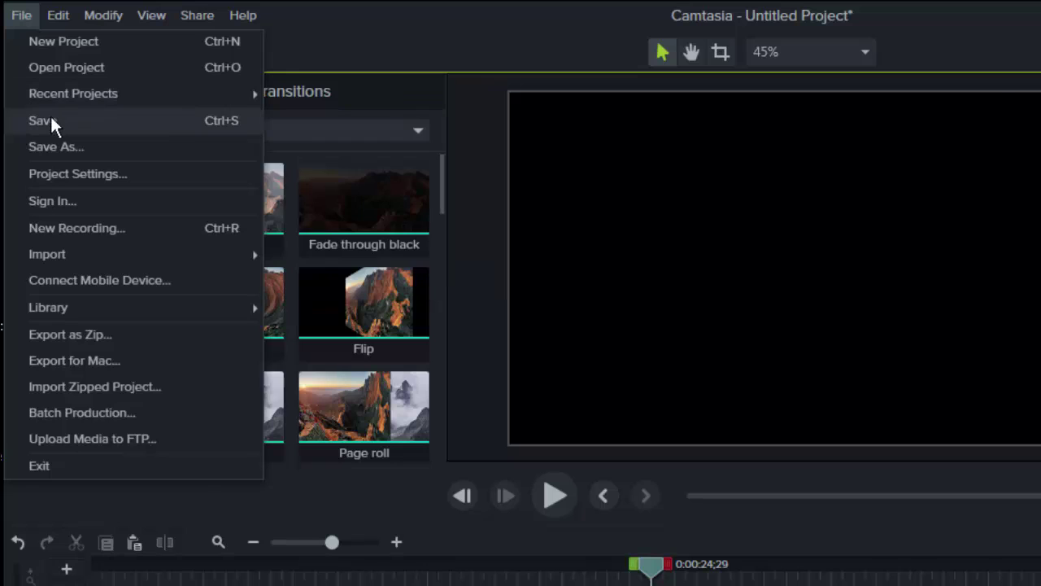
left_click(51, 122)
left_click_drag(261, 443, 131, 445)
type("demonstration project")
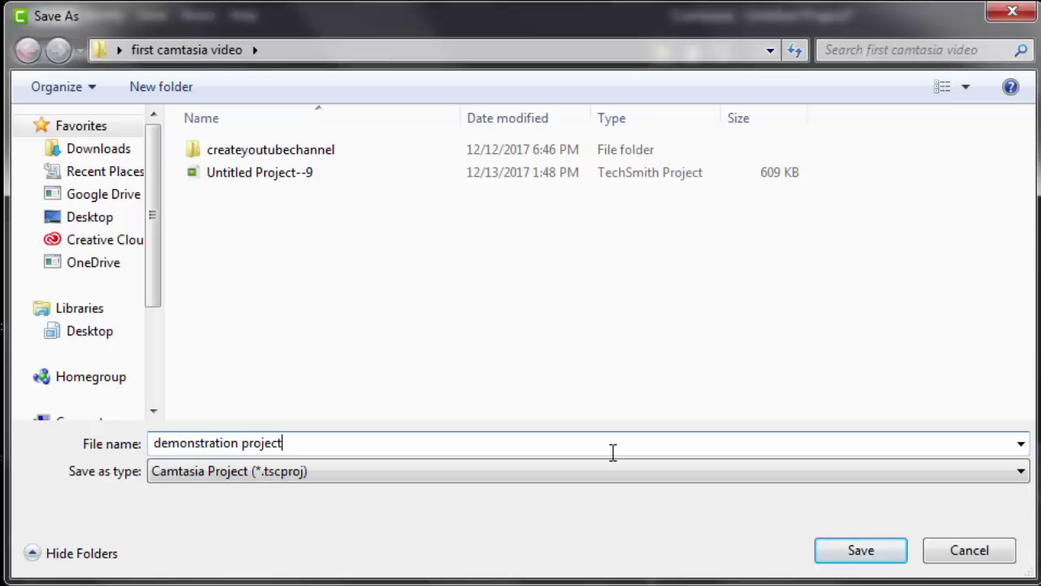
left_click(861, 550)
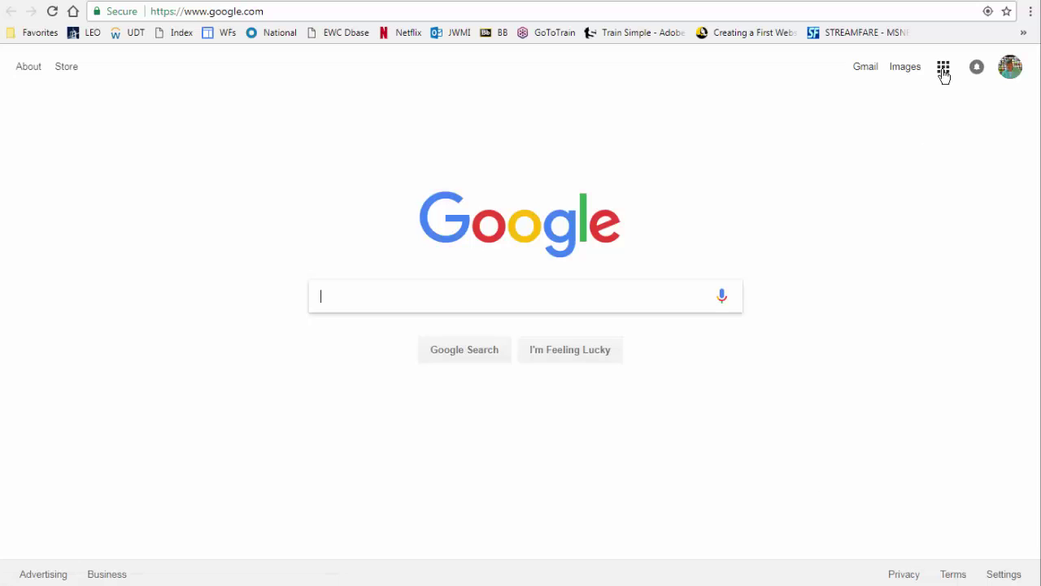
- Go from the Google apps grid to YouTube, then to My channel's upload page
left_click(944, 68)
left_click(964, 143)
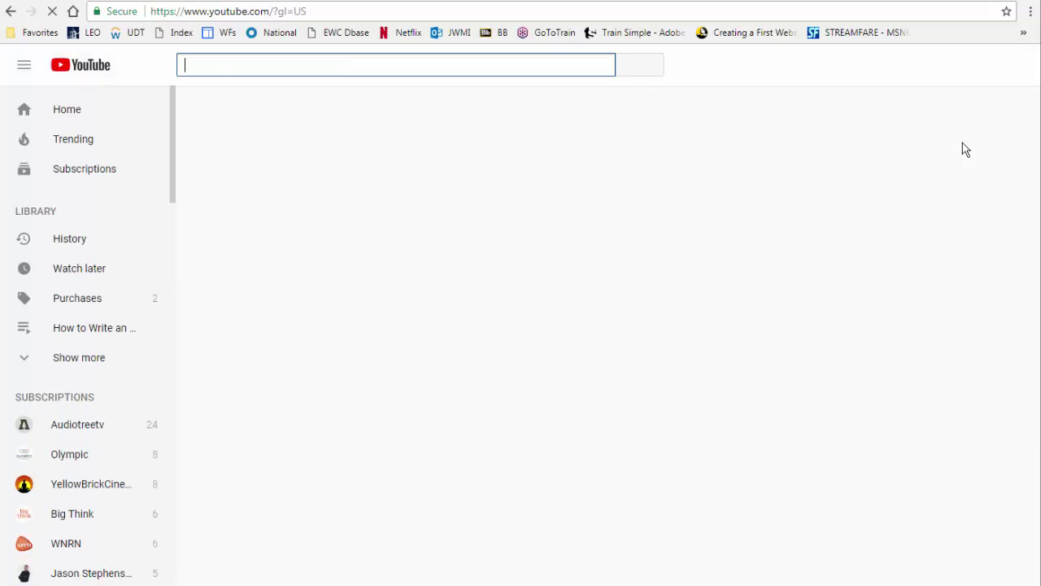
left_click(997, 71)
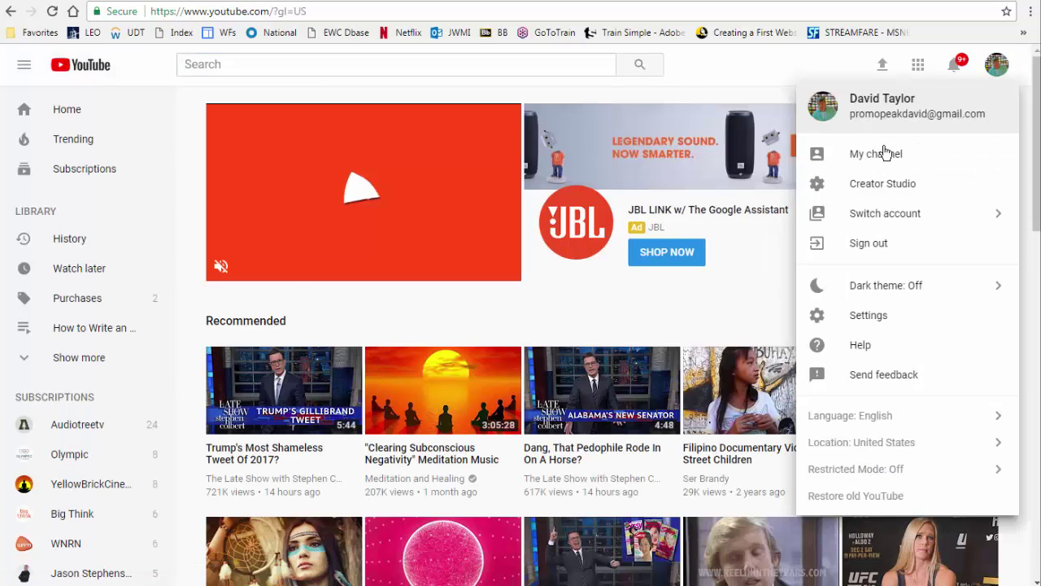
left_click(876, 156)
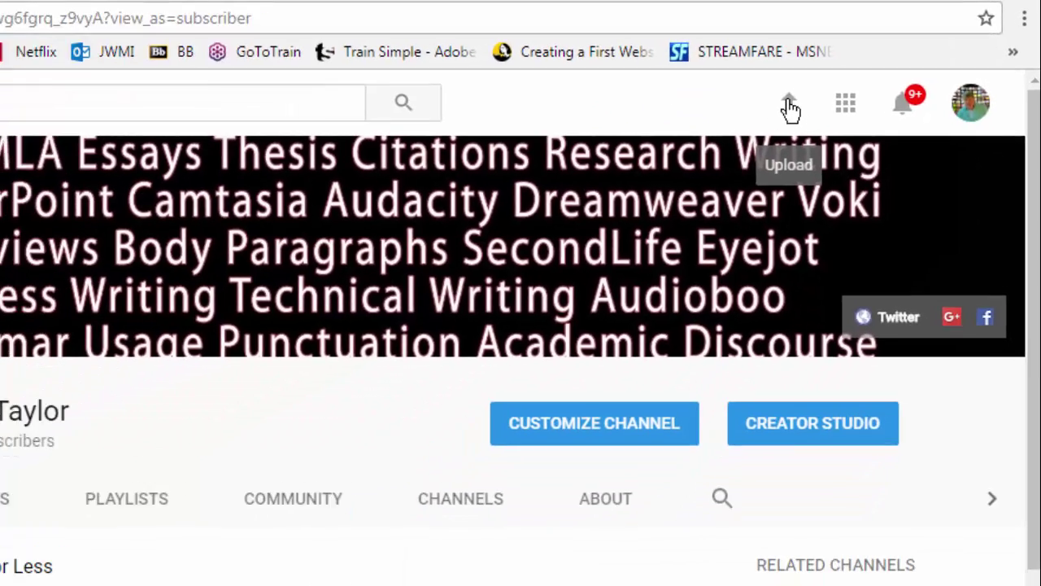
left_click(722, 135)
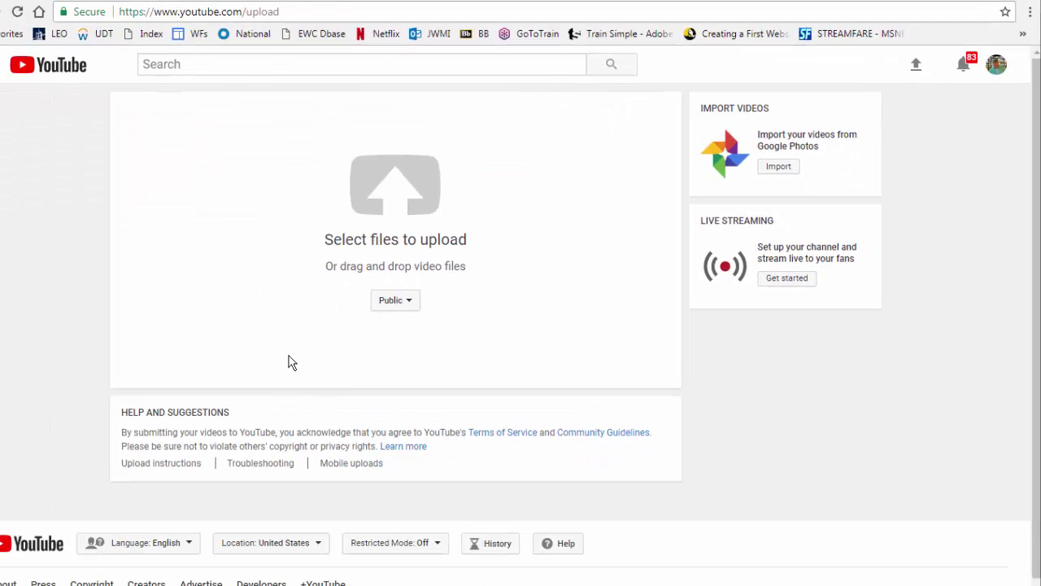
- Upload the rendered MP4 and title it 'Demonstration of Recodify Software'
left_click_drag(8, 520, 410, 193)
triple_click(317, 198)
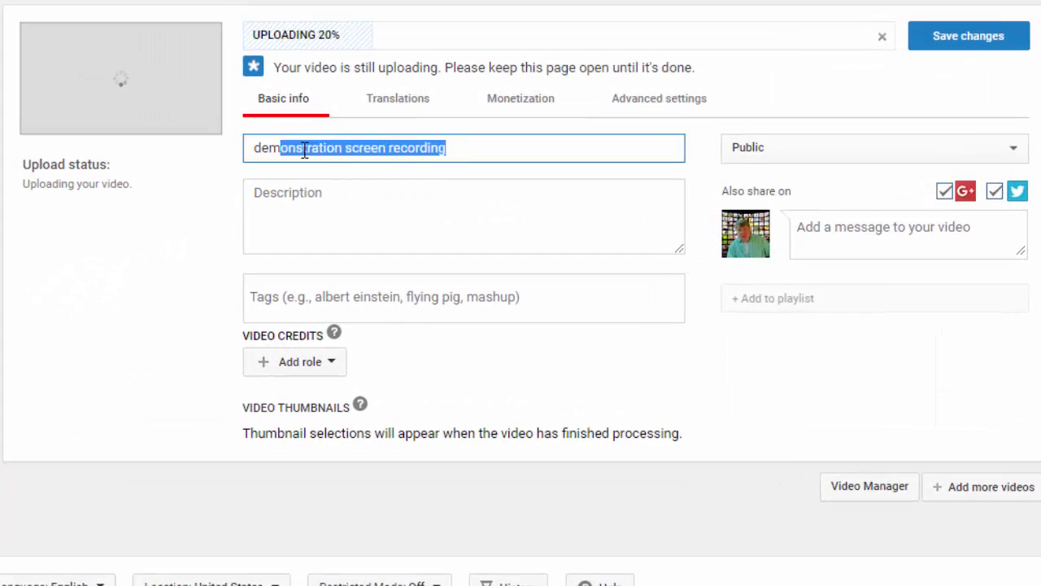
type("Demonstration of Recodify So")
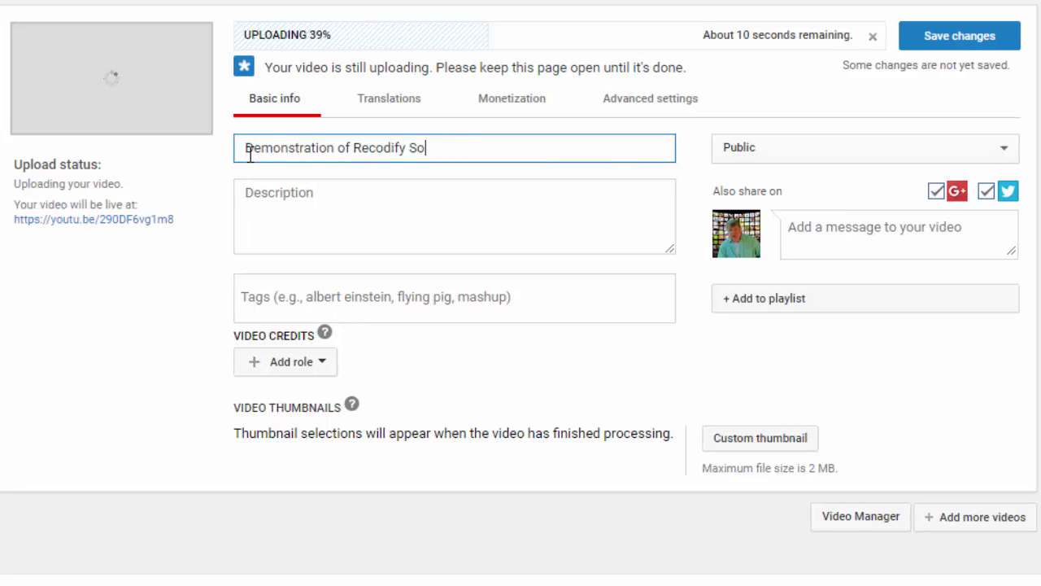
type("ftware")
- Add the description 'Watch this video demonstration of the Recodify software…' and tag 'recodify', then save
left_click(258, 187)
type("Watch this video demonstration of the Recodify software that ")
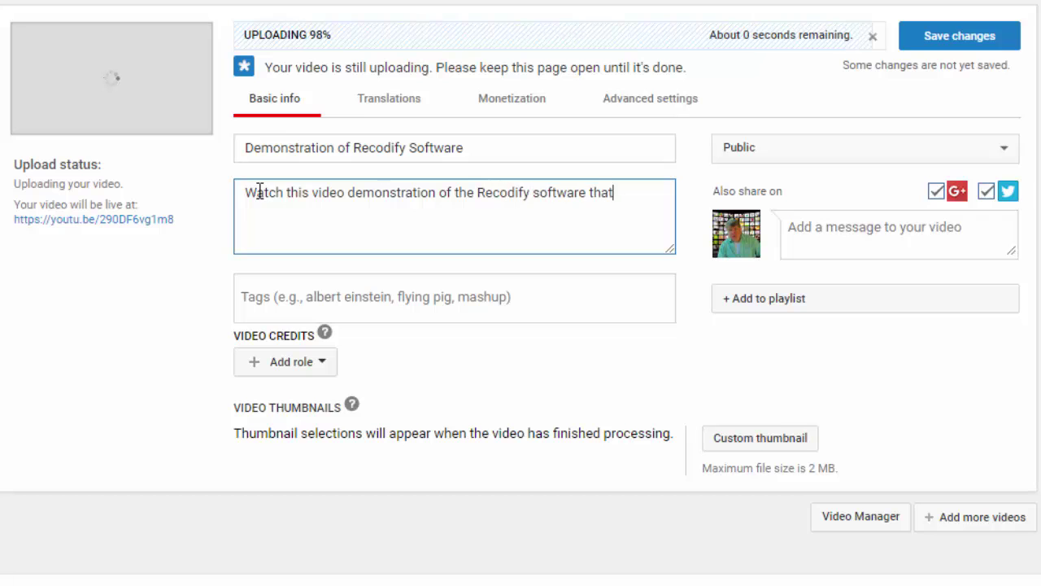
type("you will use in class.")
key("Tab")
type("recodify")
key("Return")
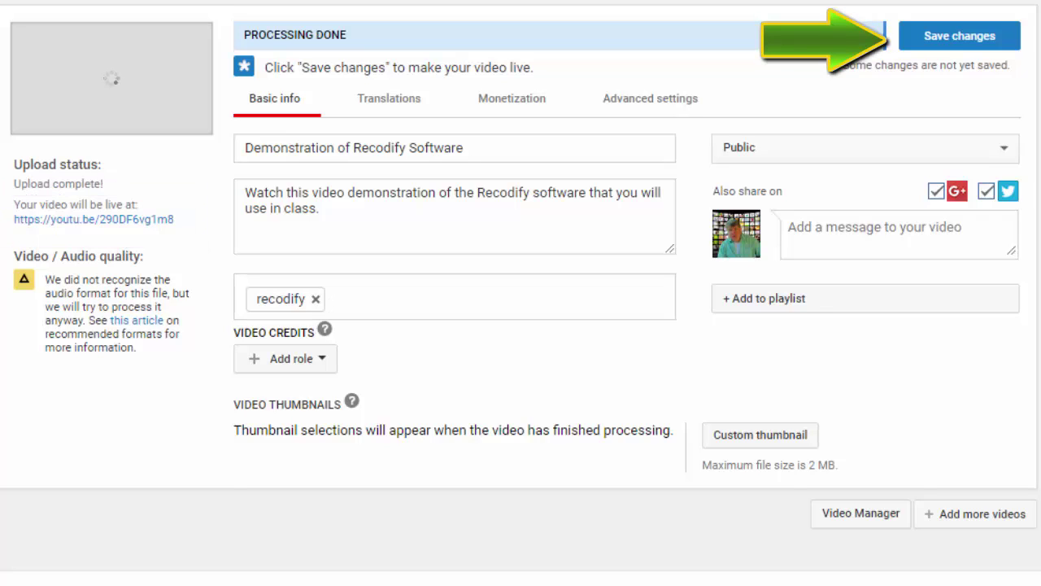
left_click(946, 42)
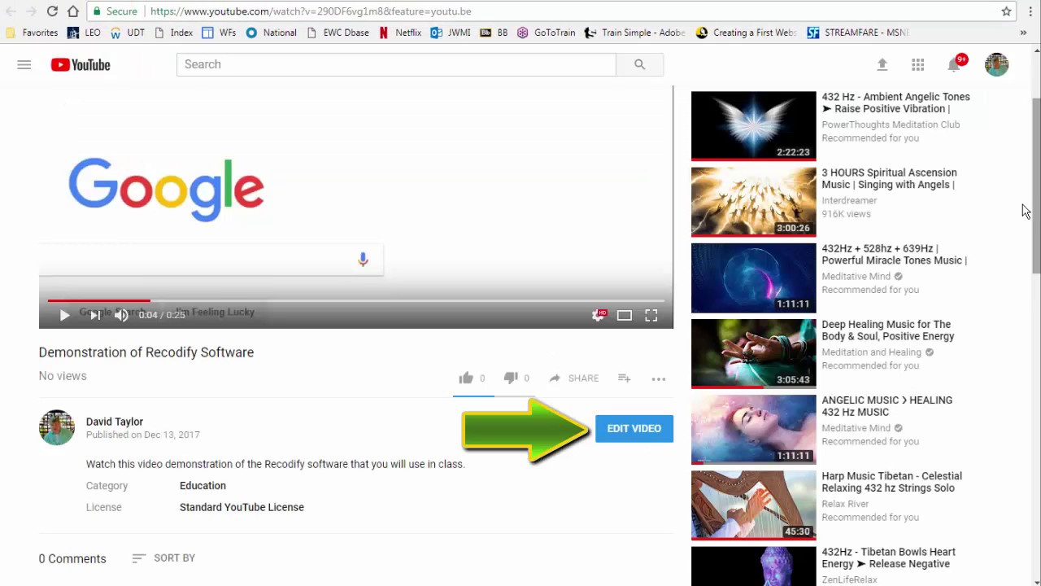
- Change the video's privacy setting from Public to Unlisted and save the change
left_click(623, 431)
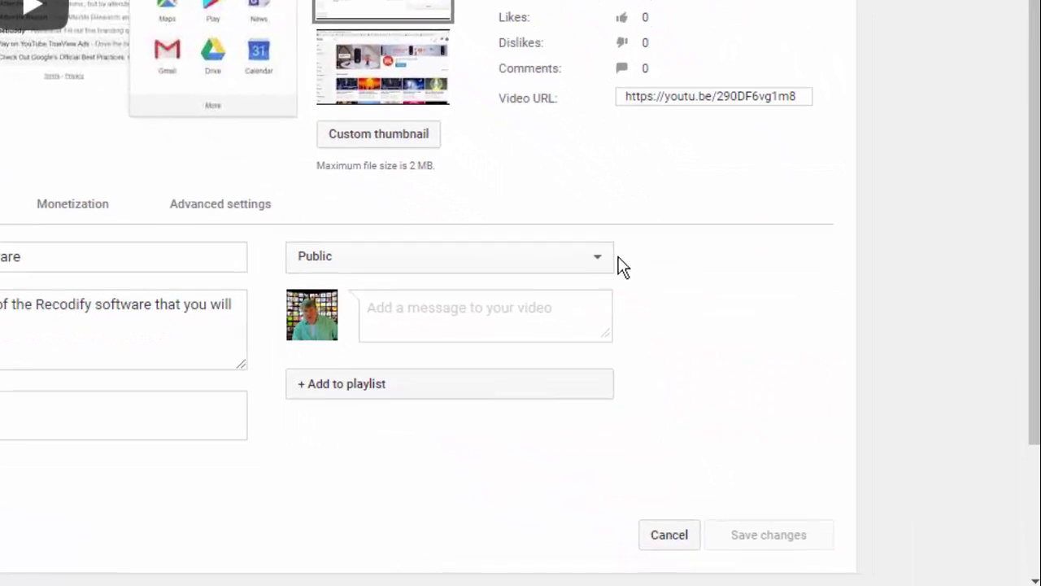
left_click(593, 256)
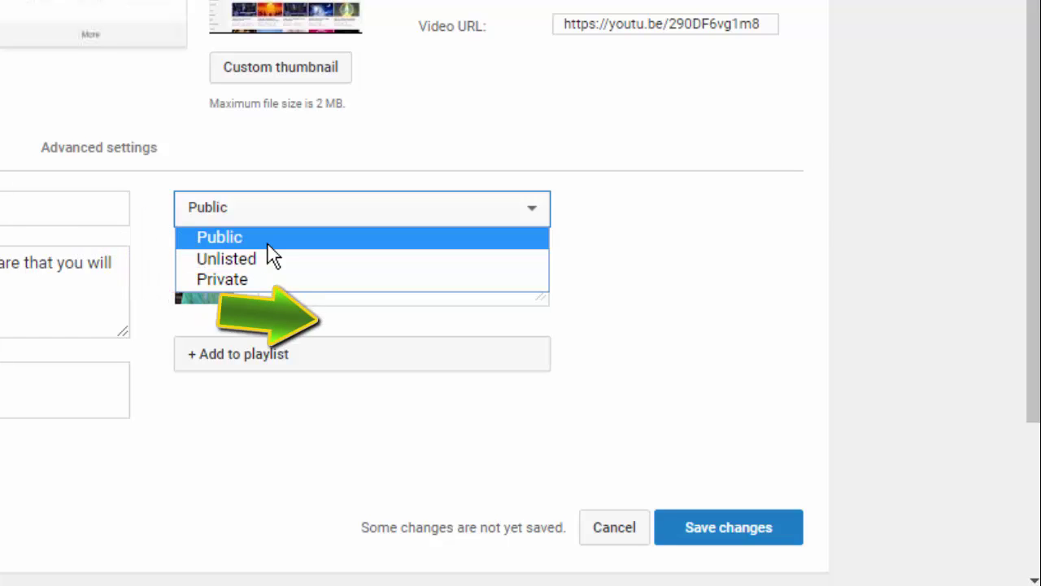
left_click(271, 258)
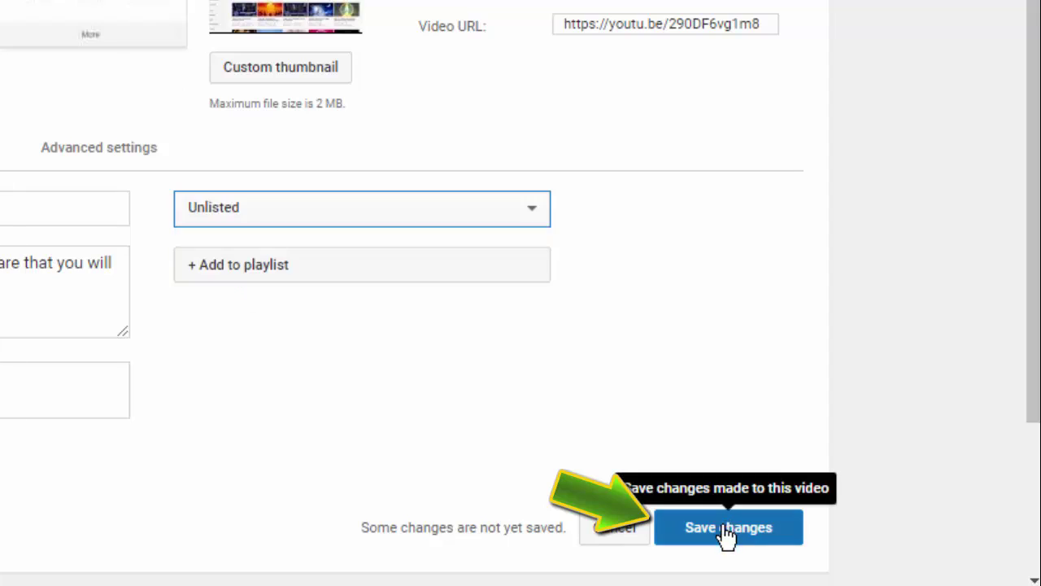
left_click(729, 529)
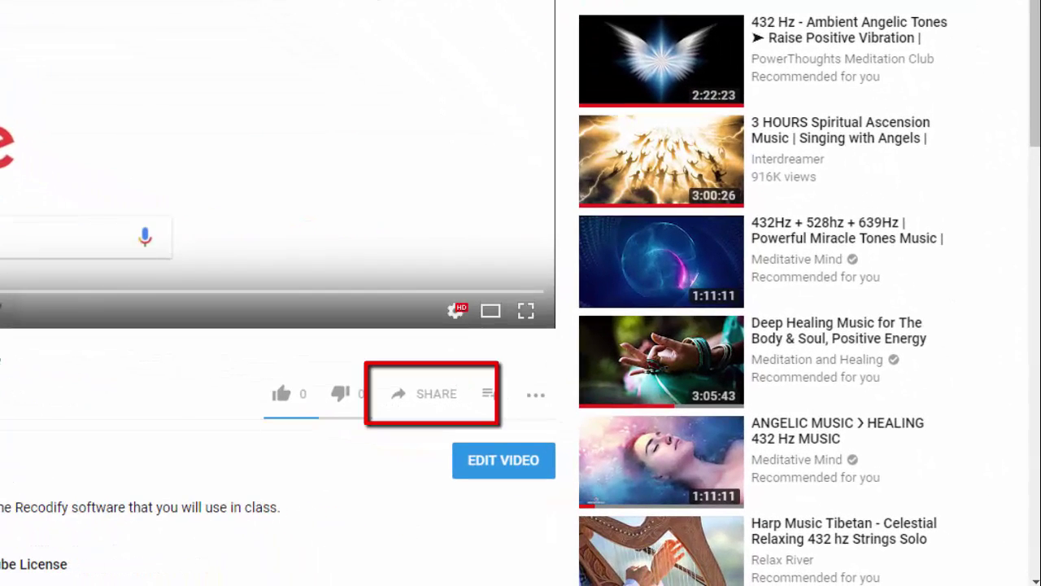
- Display the video's 560 × 315 iframe embed code and select all of it
left_click(431, 397)
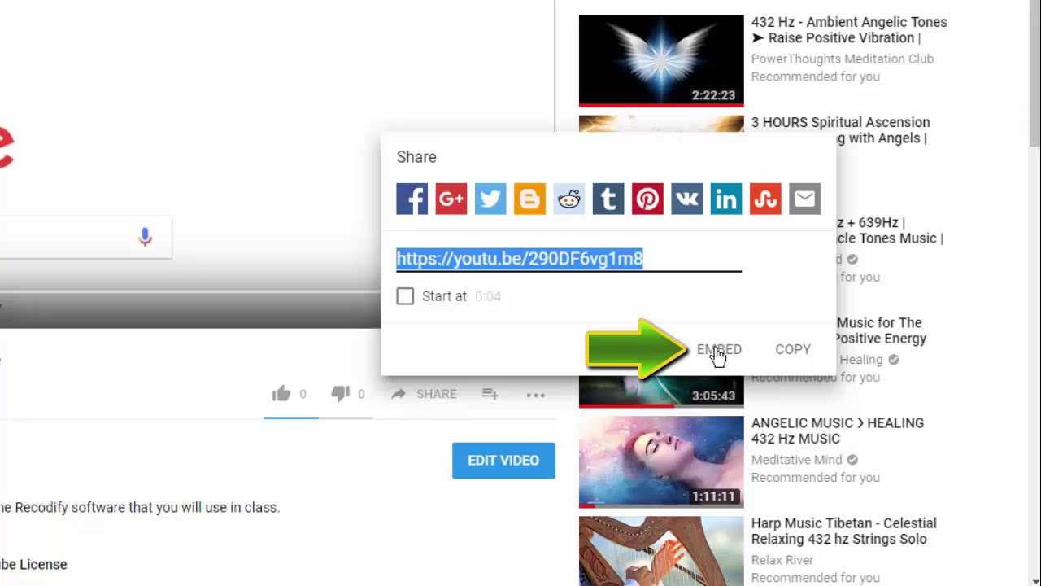
left_click(716, 355)
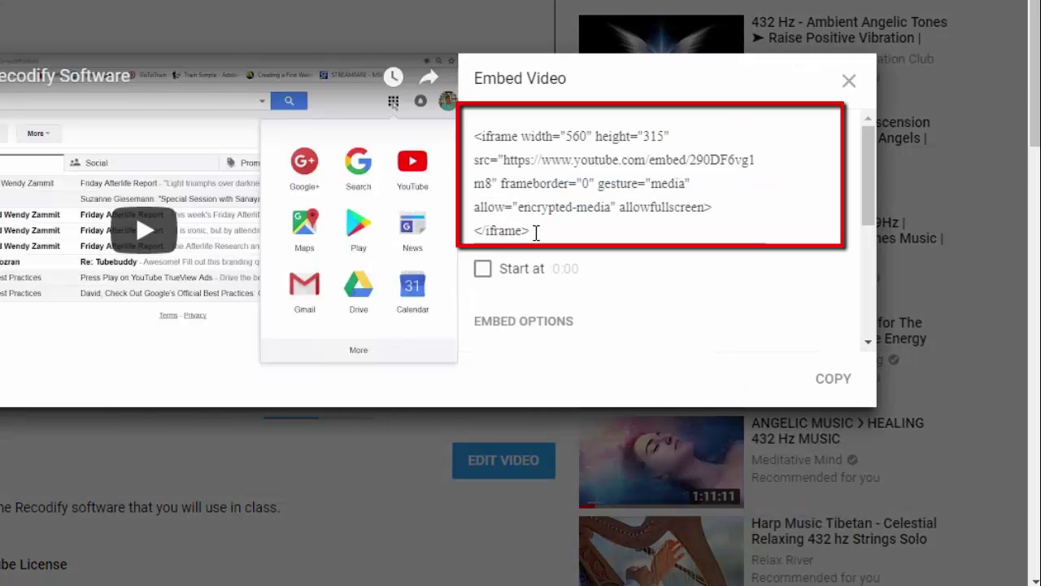
mouse_move(533, 232)
left_mouse_down()
mouse_move(469, 179)
mouse_move(468, 137)
left_mouse_up()
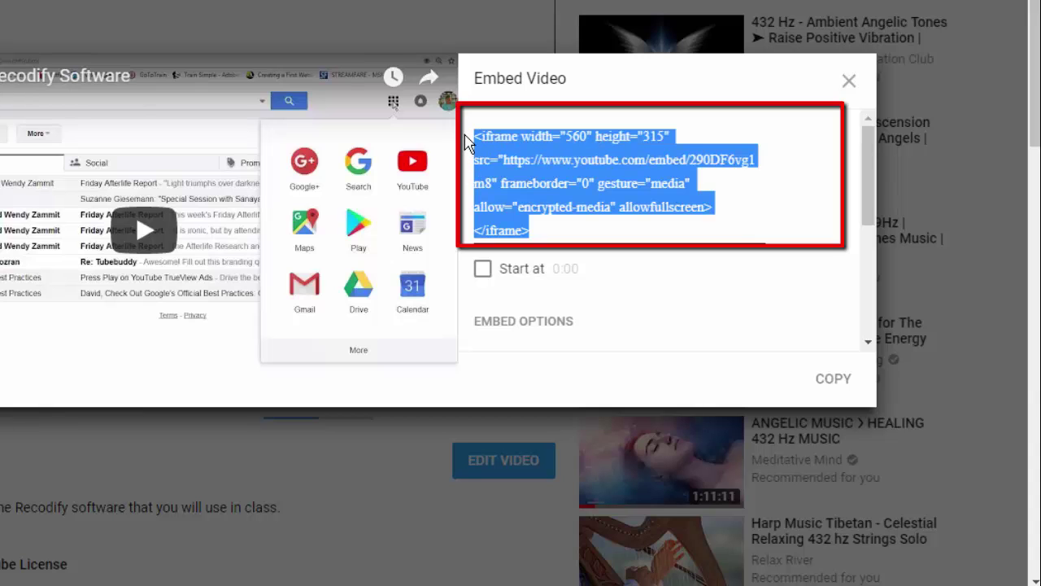